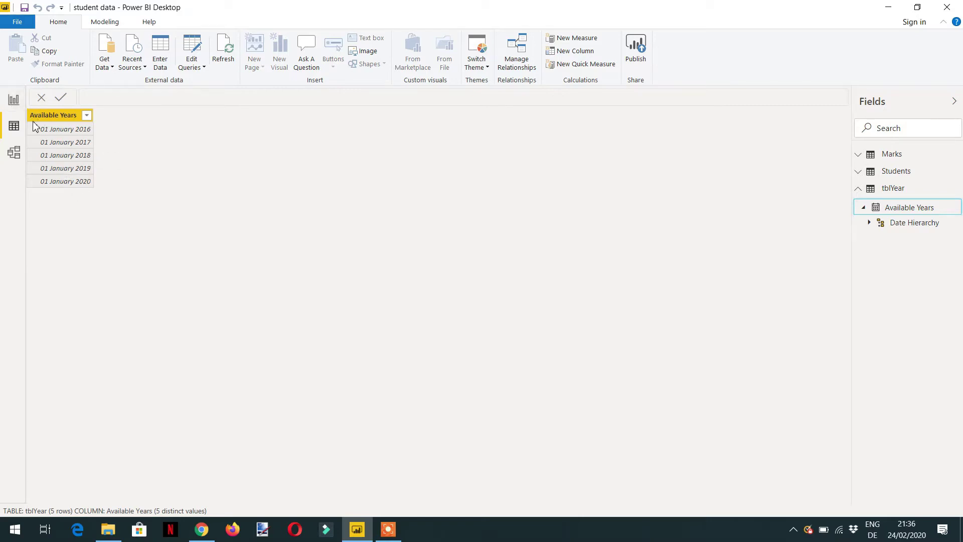
Step: Add a slicer for the Year level of tblYear's Available Years to the report page and display it as a list
click(14, 100)
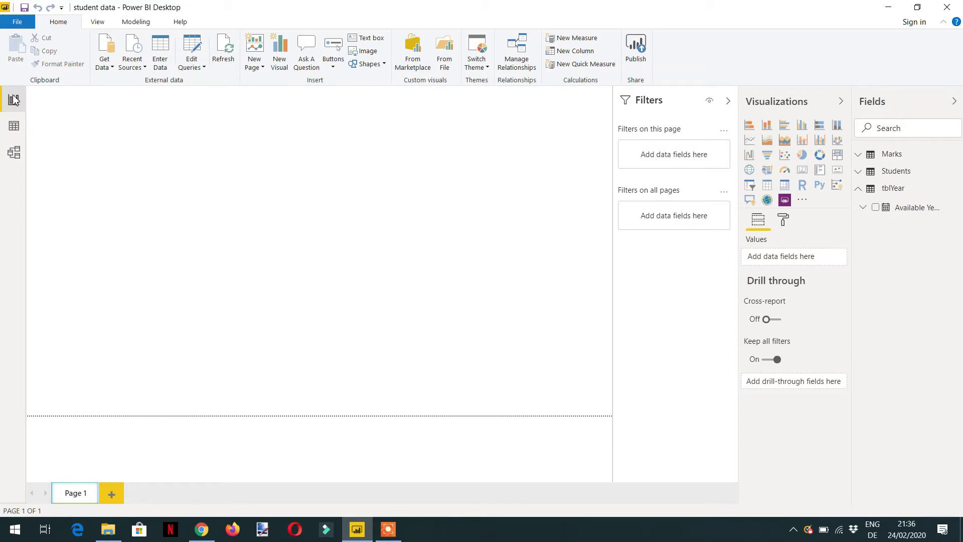
click(750, 186)
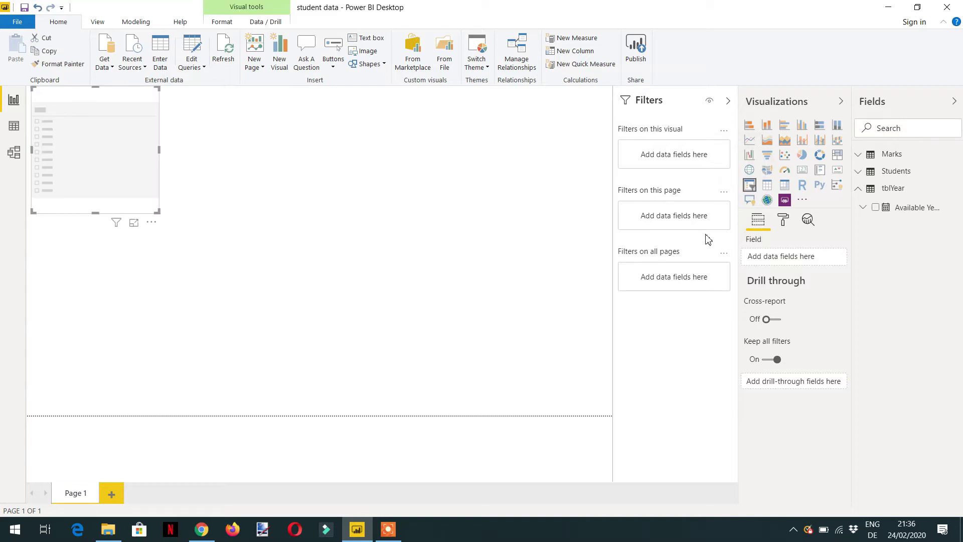
click(865, 208)
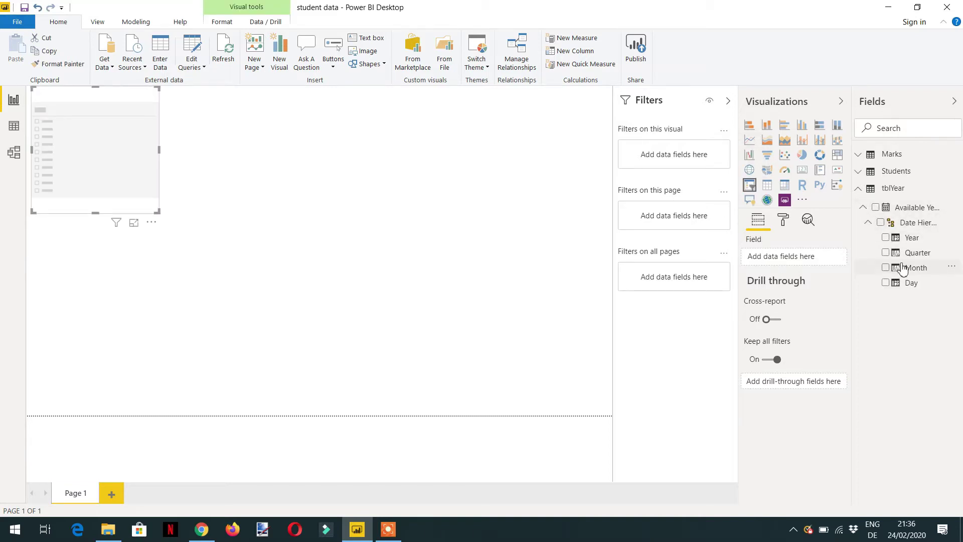
click(886, 238)
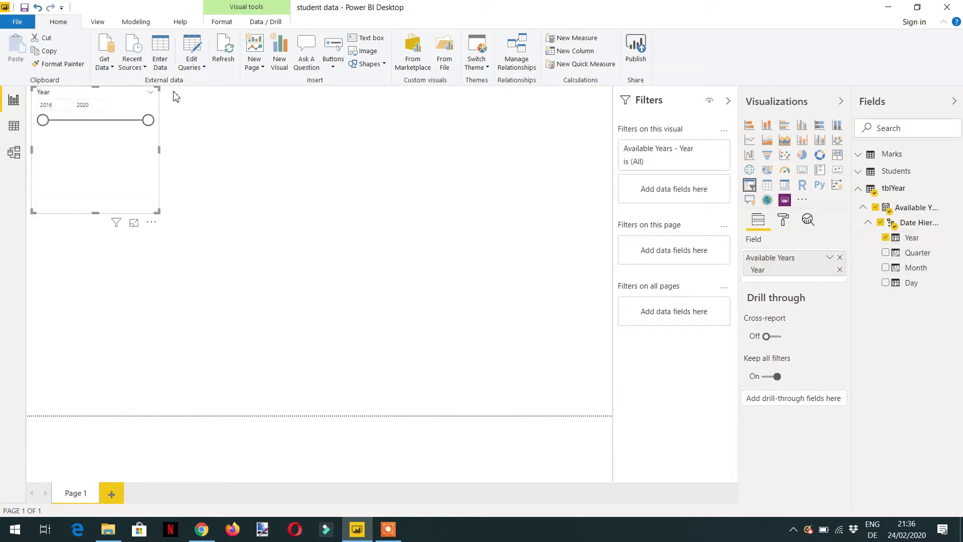
click(152, 97)
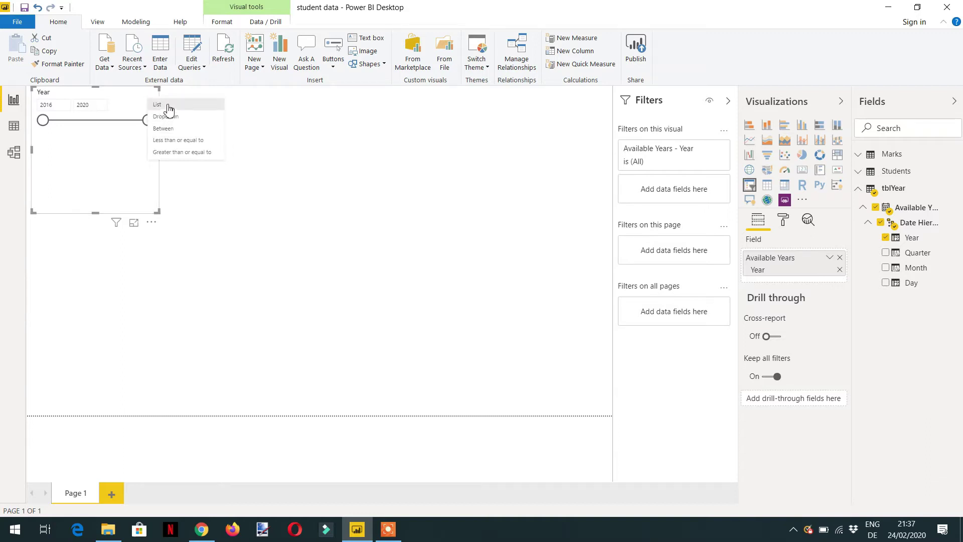
click(168, 106)
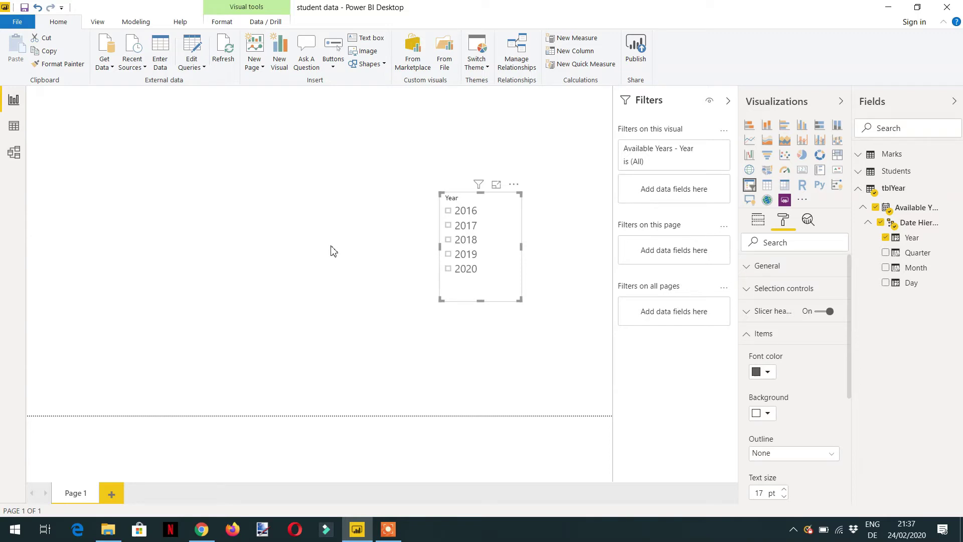
Step: Create a new measure named Year_hasonevalue in the tblYear table
click(893, 189)
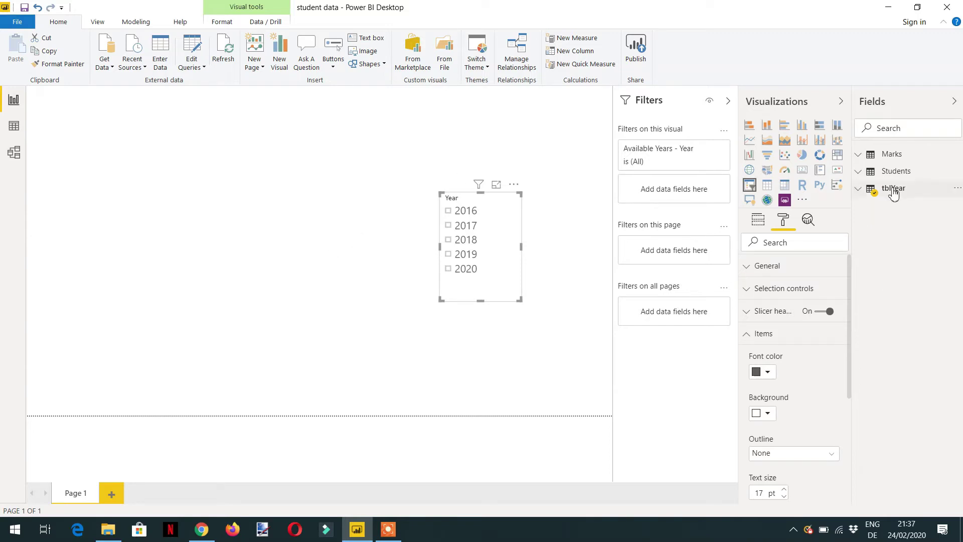
click(568, 40)
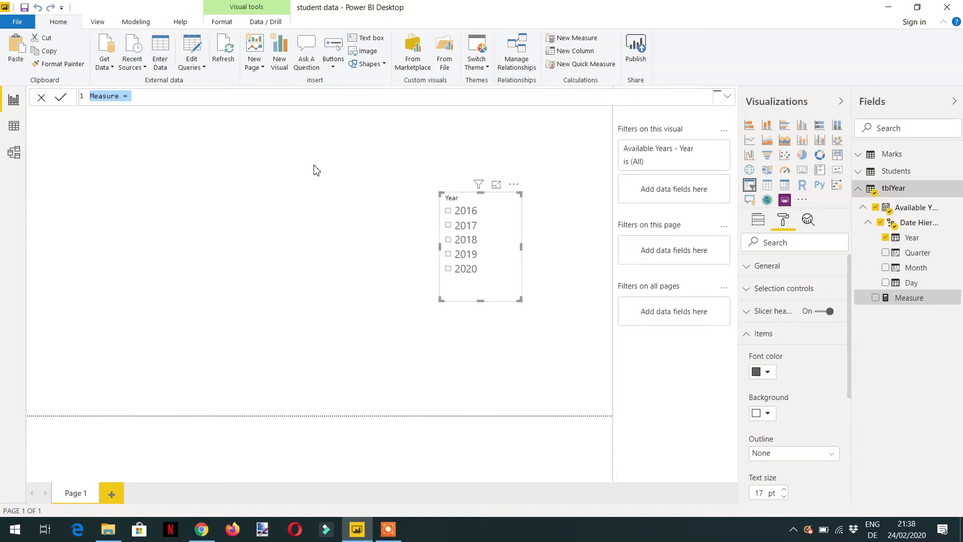
text(Has)
key(BackSpace)
key(BackSpace)
key(BackSpace)
text(Year_hasoneval)
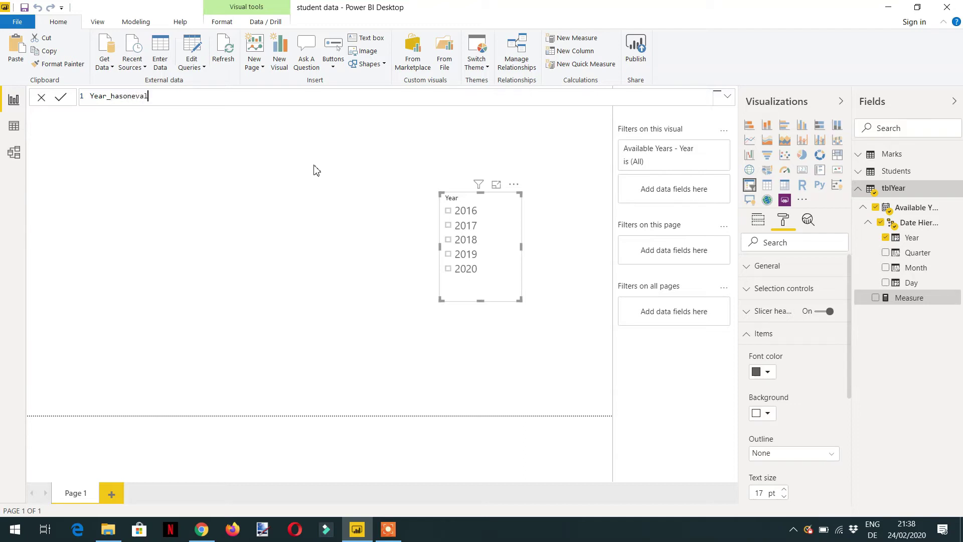
text(ue =)
Step: Start the measure's formula as an IF whose test is HASONEVALUE(tblYear[Available Years].[Year])
text(if)
key(Tab)
text(has)
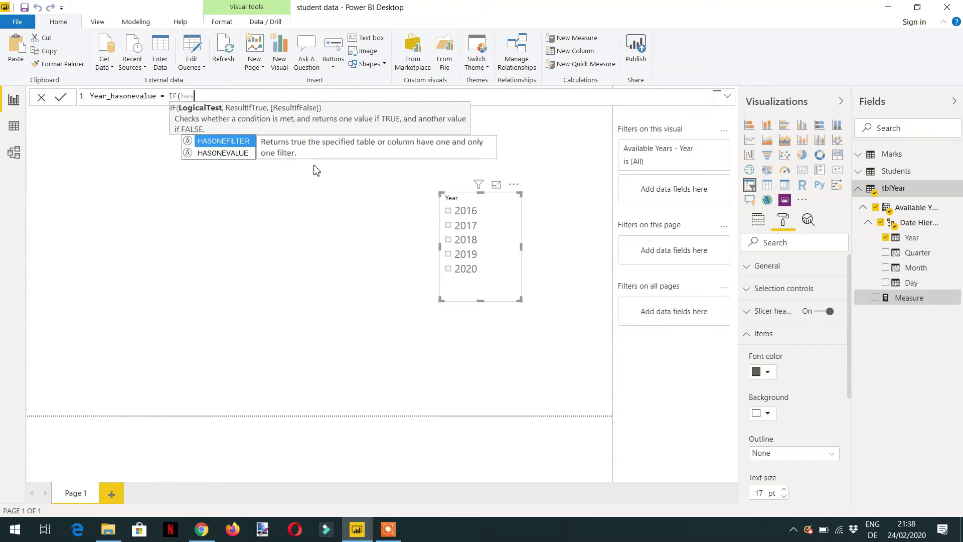
key(Down)
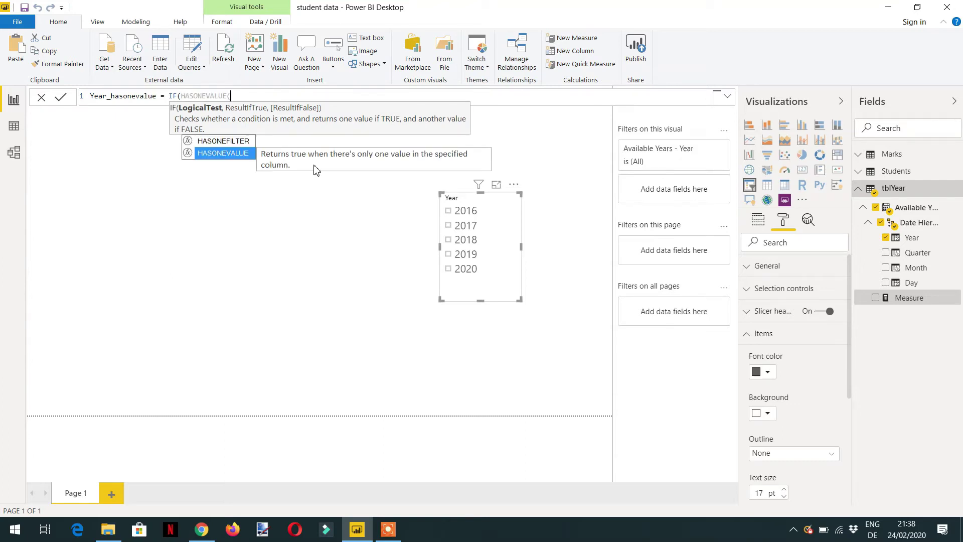
key(Tab)
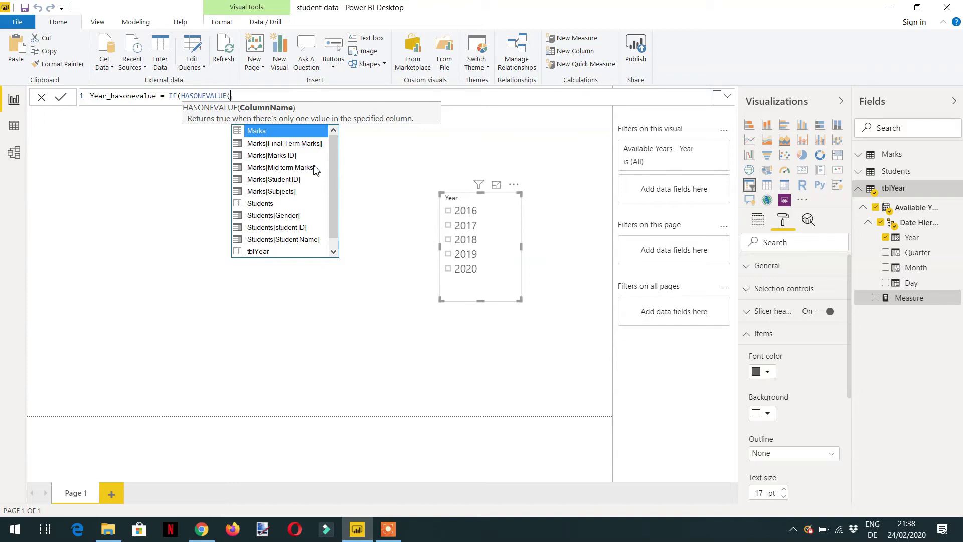
text(year)
key(Down)
key(Tab)
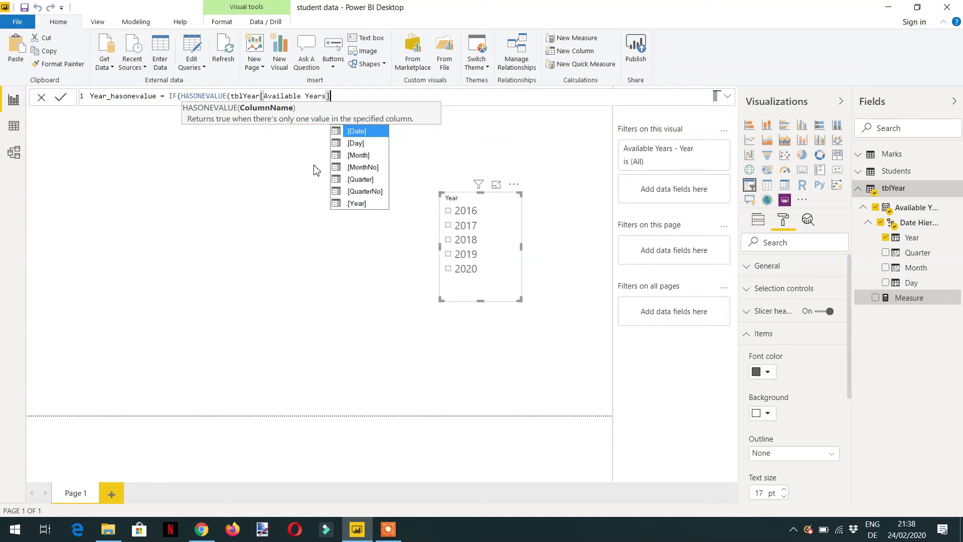
key(Down)
key(Down)
key(Down)
key(Down)
key(Down)
key(Down)
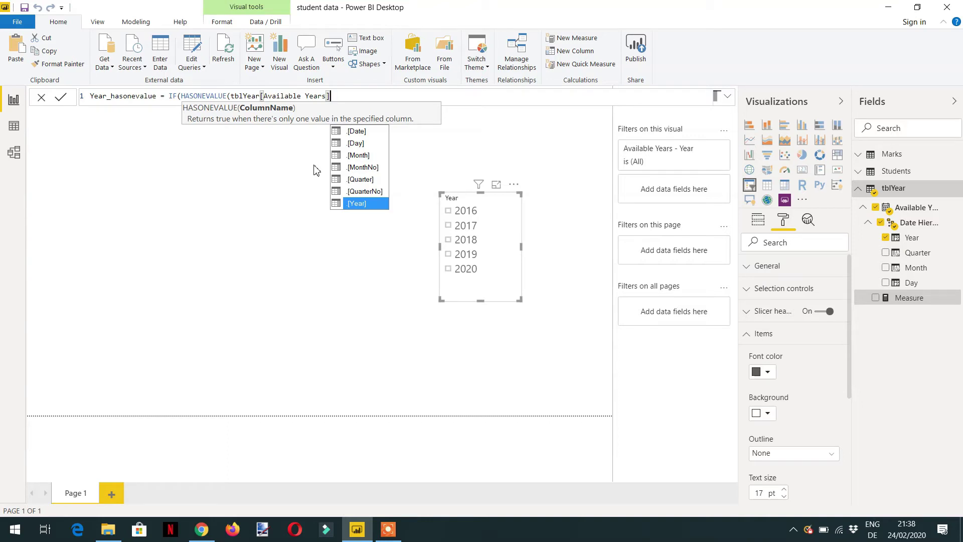
key(Tab)
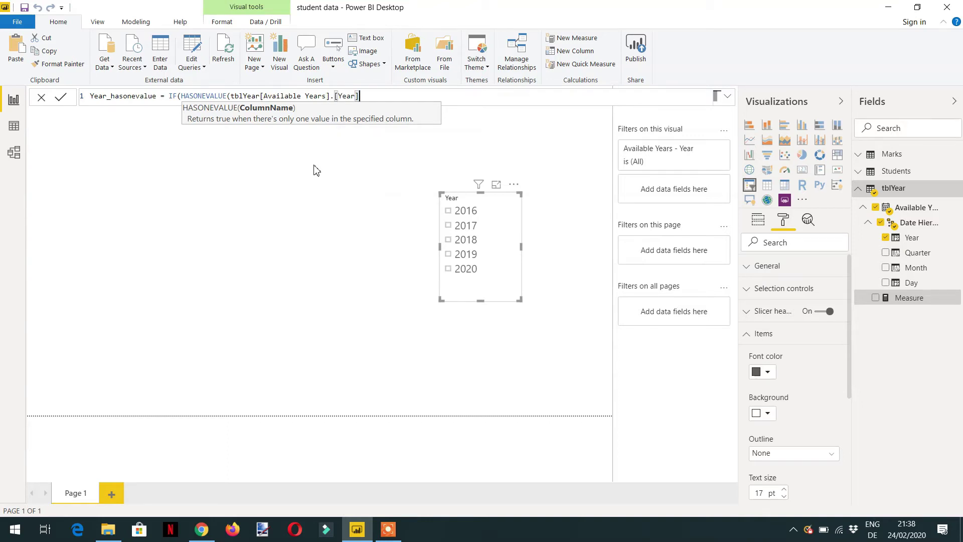
text())
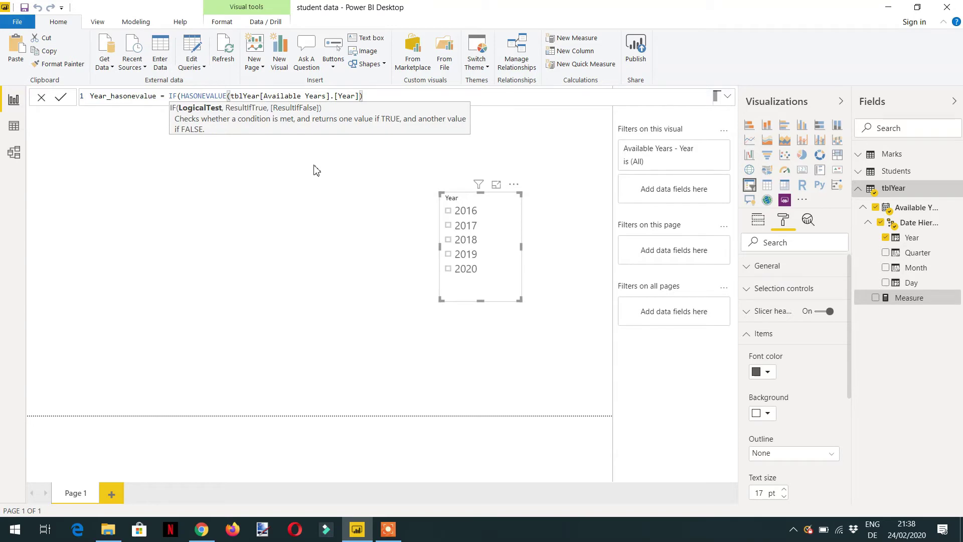
text(,)
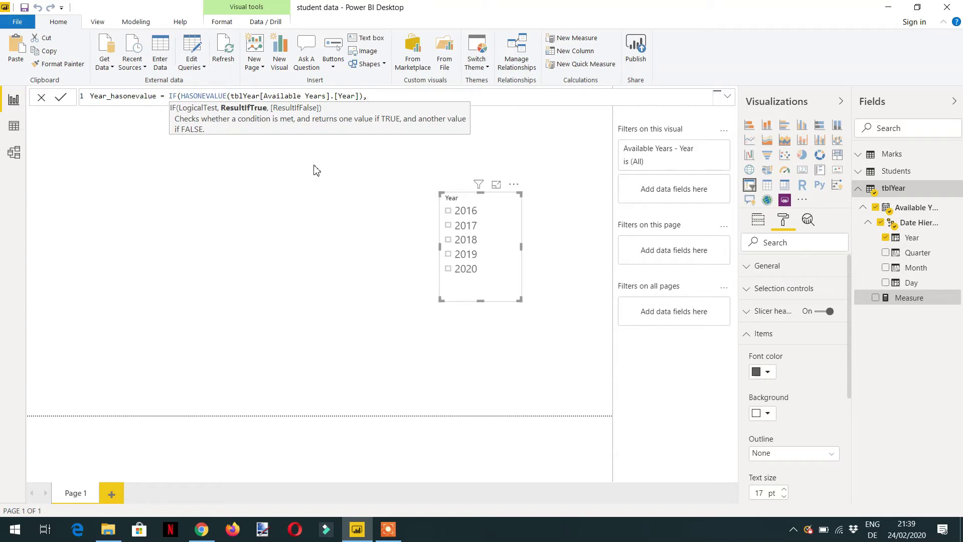
Step: Enter VALUES(tblYear[Available Years].[Year]) as the IF function's result when true
text(VALUE()
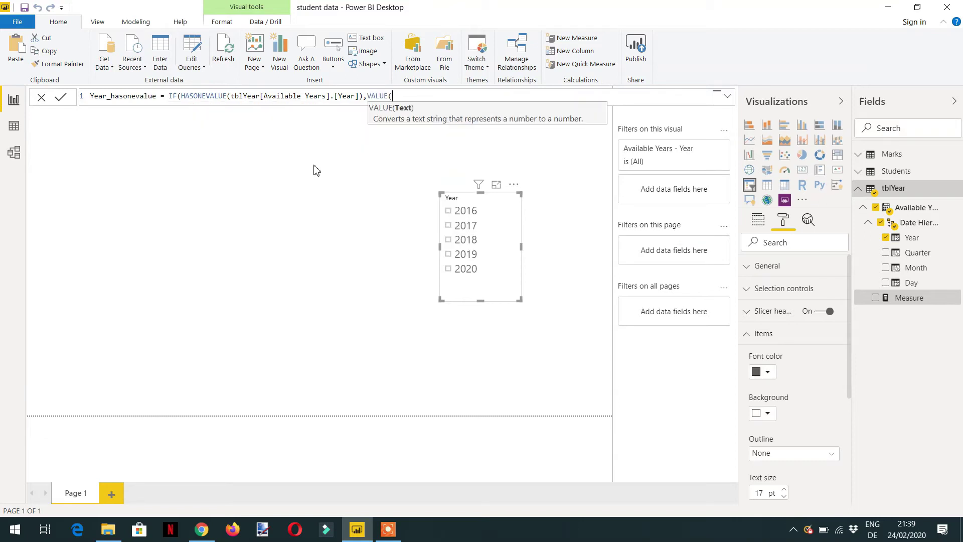
key(BackSpace)
text(S()
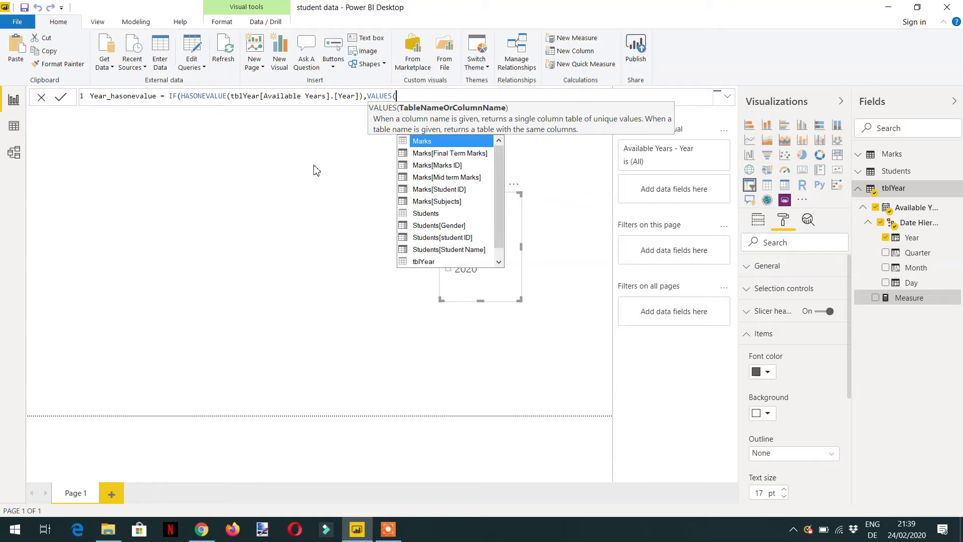
text(yar)
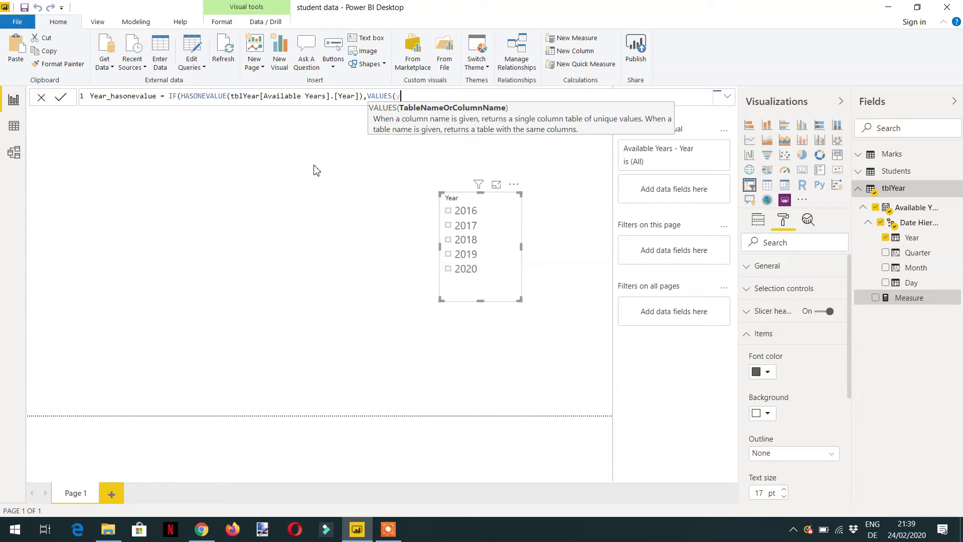
key(BackSpace)
key(BackSpace)
text(ear)
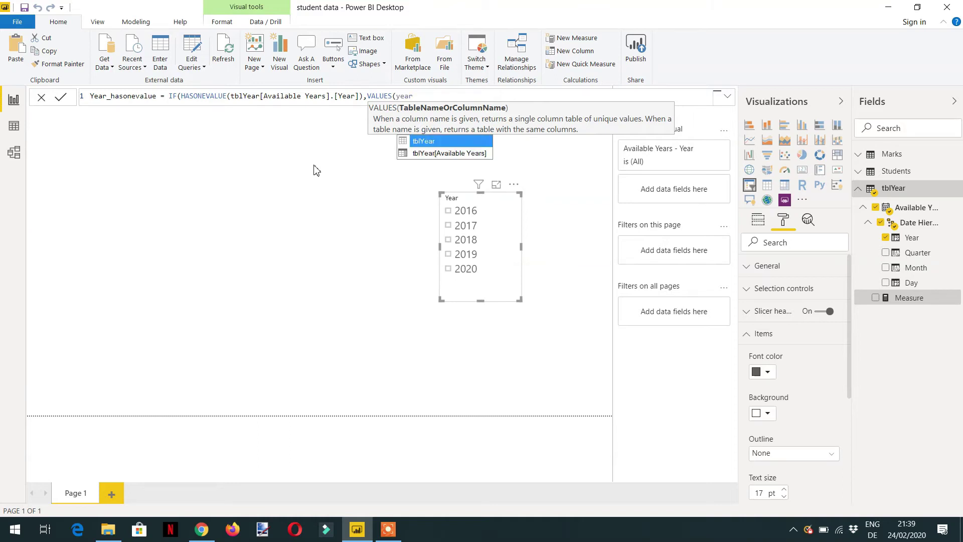
key(Down)
key(Tab)
key(Down)
key(Down)
key(Down)
key(Down)
key(Down)
key(Down)
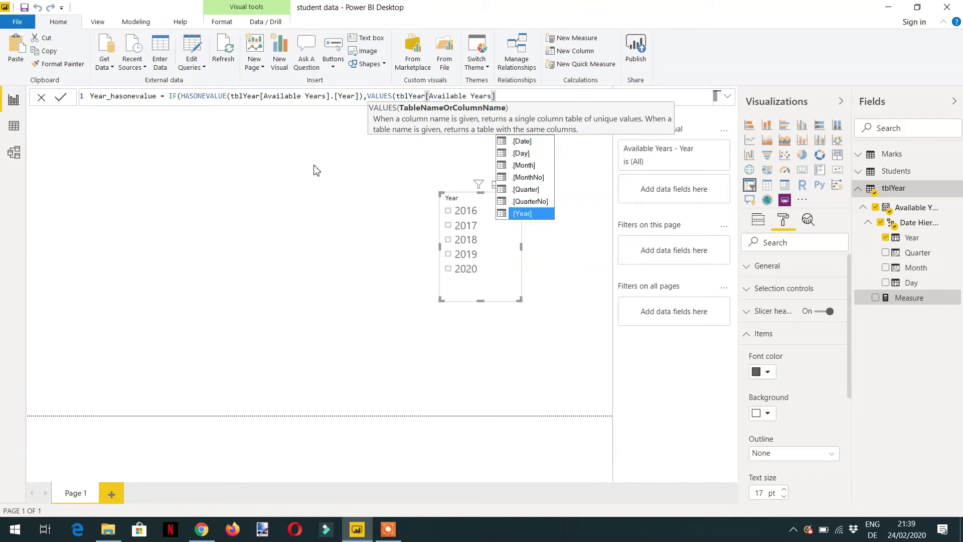
key(Tab)
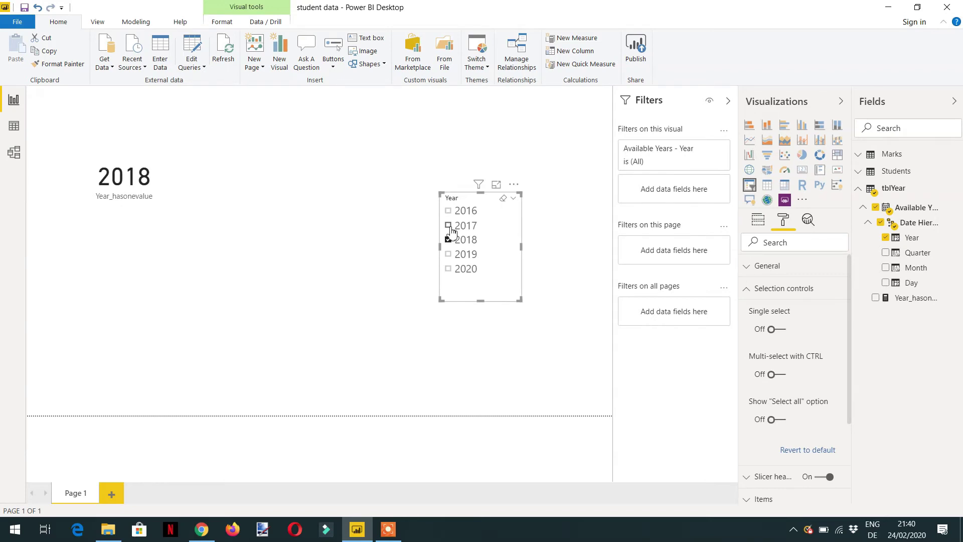
Step: Add 2017 to the Year slicer's selection to check how the card reacts to multiple years
click(449, 227)
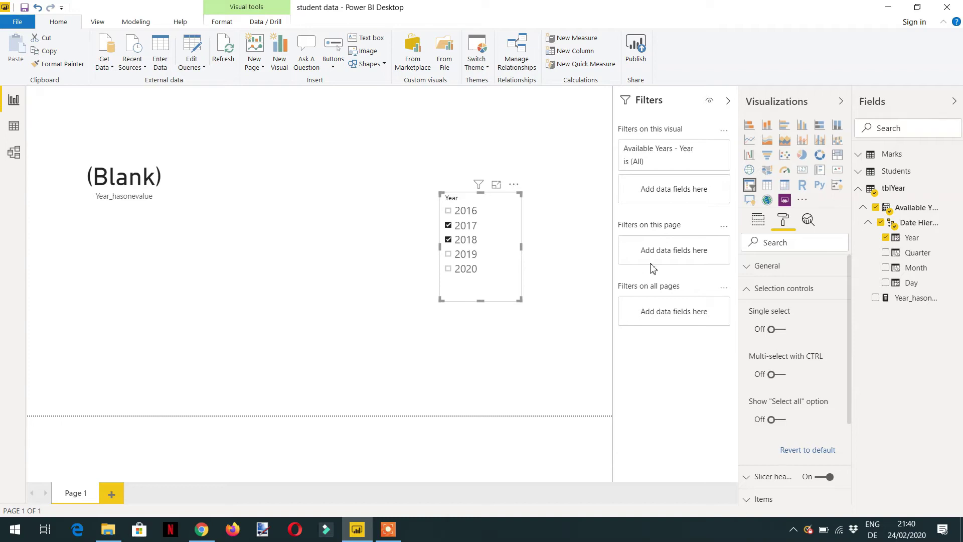
Step: Replace the VALUES expression in the Year_hasonevalue measure with the text "Single value selected"
click(915, 298)
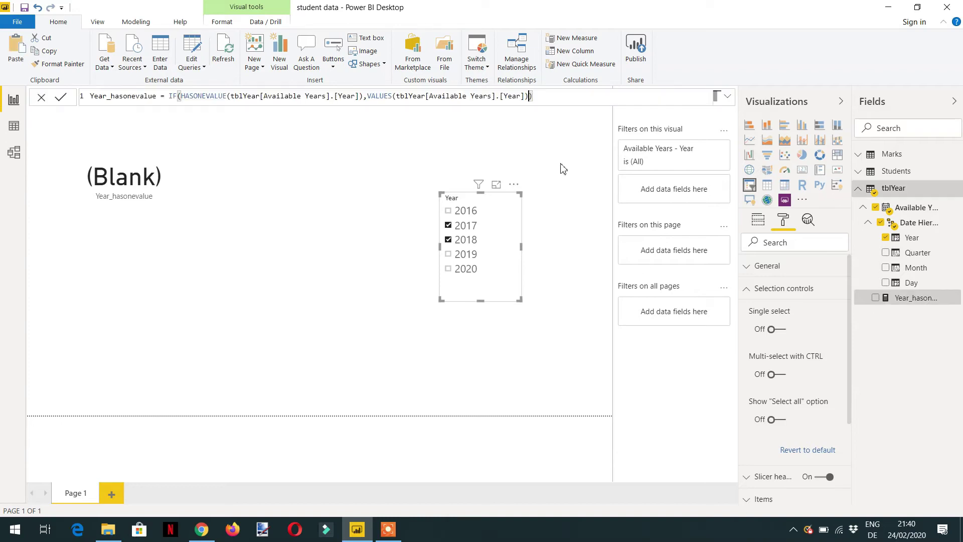
key(BackSpace)
key(BackSpace)
key(BackSpace)
key(BackSpace)
key(BackSpace)
key(BackSpace)
key(BackSpace)
key(BackSpace)
key(BackSpace)
key(BackSpace)
key(BackSpace)
key(BackSpace)
key(BackSpace)
key(BackSpace)
key(BackSpace)
key(BackSpace)
key(BackSpace)
key(BackSpace)
key(BackSpace)
key(BackSpace)
key(BackSpace)
key(BackSpace)
key(BackSpace)
key(BackSpace)
key(BackSpace)
key(BackSpace)
key(BackSpace)
key(BackSpace)
key(BackSpace)
key(BackSpace)
key(BackSpace)
key(BackSpace)
key(BackSpace)
key(BackSpace)
key(BackSpace)
key(BackSpace)
key(BackSpace)
key(BackSpace)
key(BackSpace)
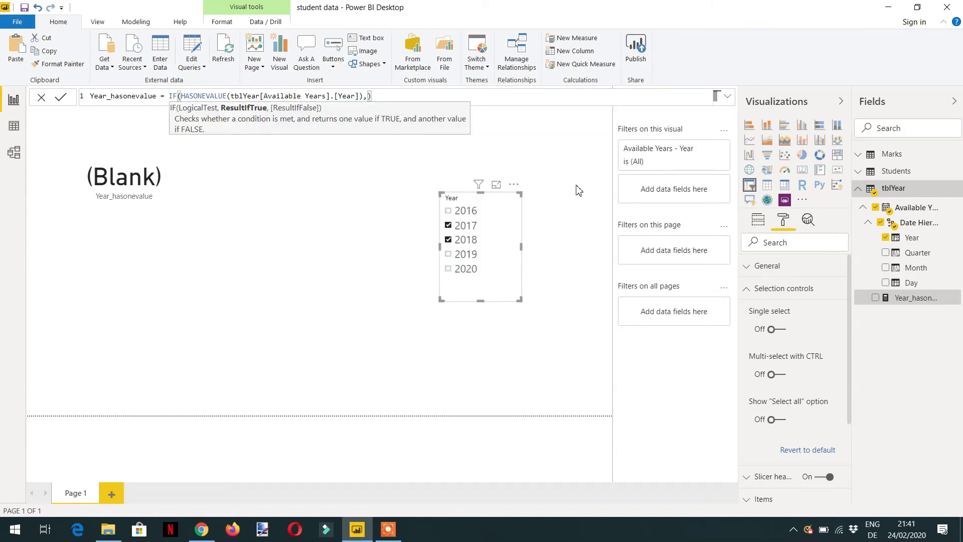
text("Single value selected)
text(")
Step: Add "Multiple values selected" as the IF function's result when false and commit the measure
text(,"")
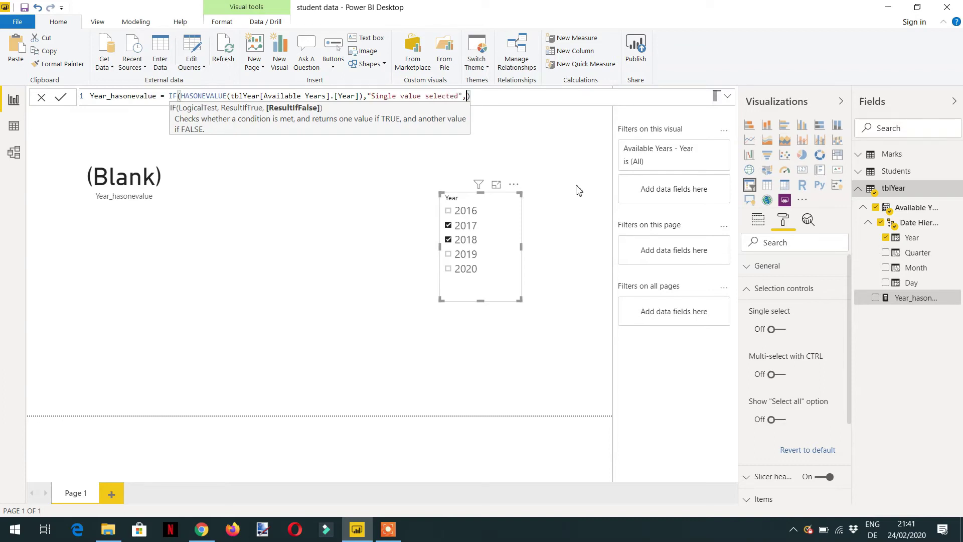
key(Left)
text(Mul)
text(tip)
text(alues se)
text(lected)
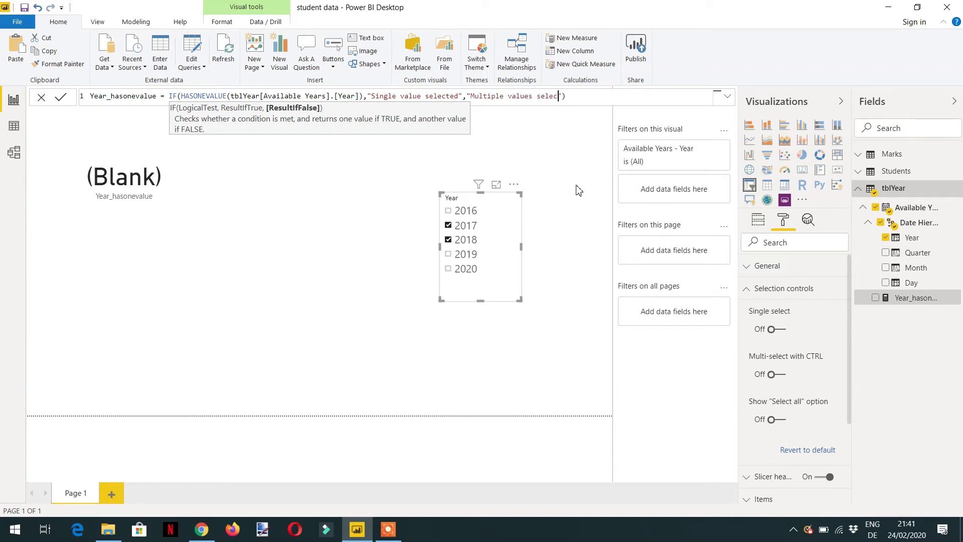
key(Return)
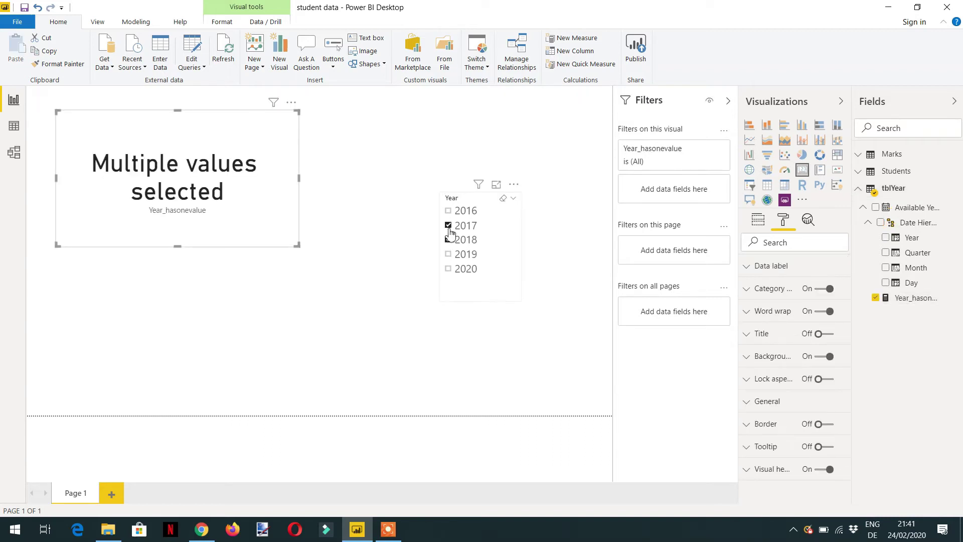
Step: Deselect 2017 and add 2019 in the Year slicer to test the card, then select the card
click(449, 237)
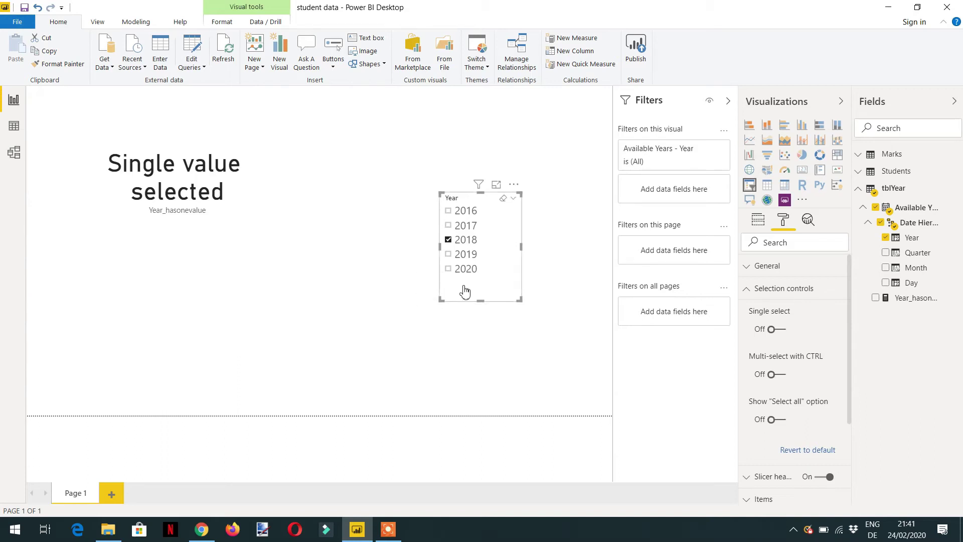
click(451, 257)
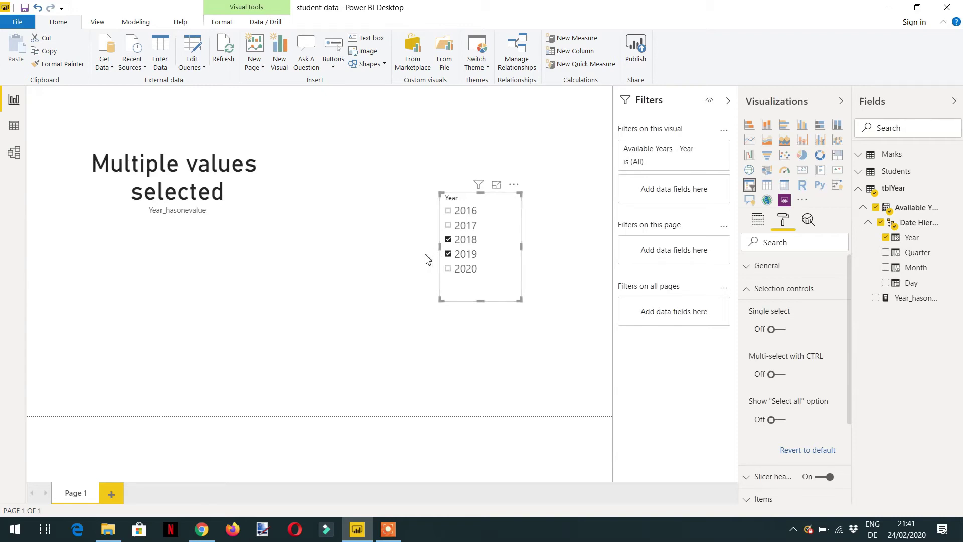
click(269, 208)
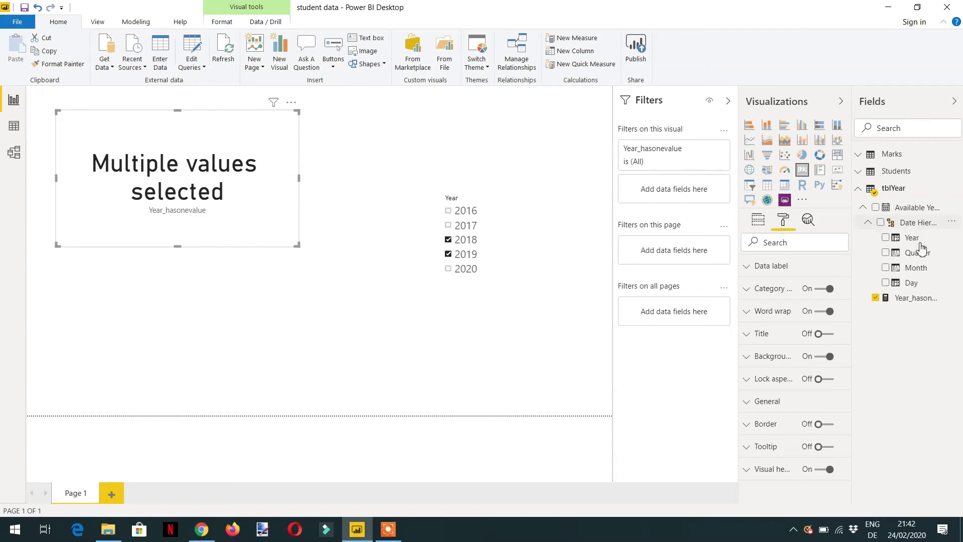
Step: Remove the "Single value selected" and "Multiple values selected" results from the IF function in the Year_hasonevalue measure
click(915, 298)
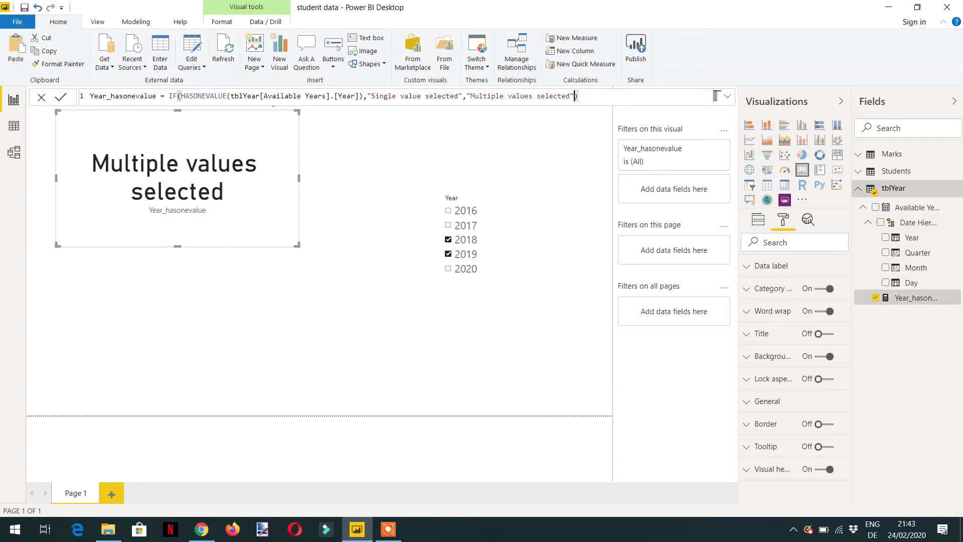
key(BackSpace)
key(BackSpace)
key(BackSpace)
key(BackSpace)
key(BackSpace)
key(BackSpace)
key(BackSpace)
key(BackSpace)
key(BackSpace)
key(BackSpace)
key(BackSpace)
key(BackSpace)
key(BackSpace)
key(BackSpace)
key(BackSpace)
key(BackSpace)
key(BackSpace)
key(BackSpace)
key(BackSpace)
key(BackSpace)
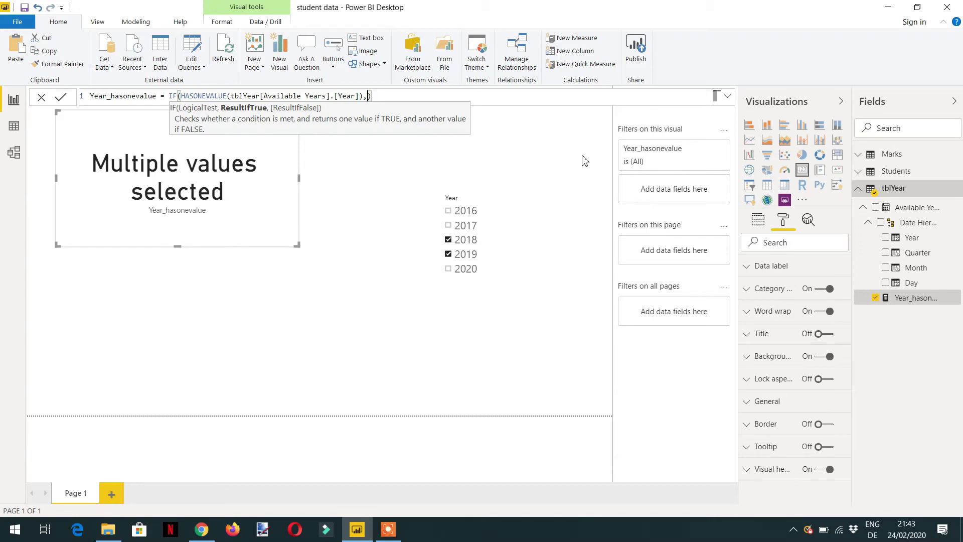
Step: Enter VALUES(tblYear[Available Years].[Year]) as the IF function's result when true in the Year_hasonevalue measure
text(values)
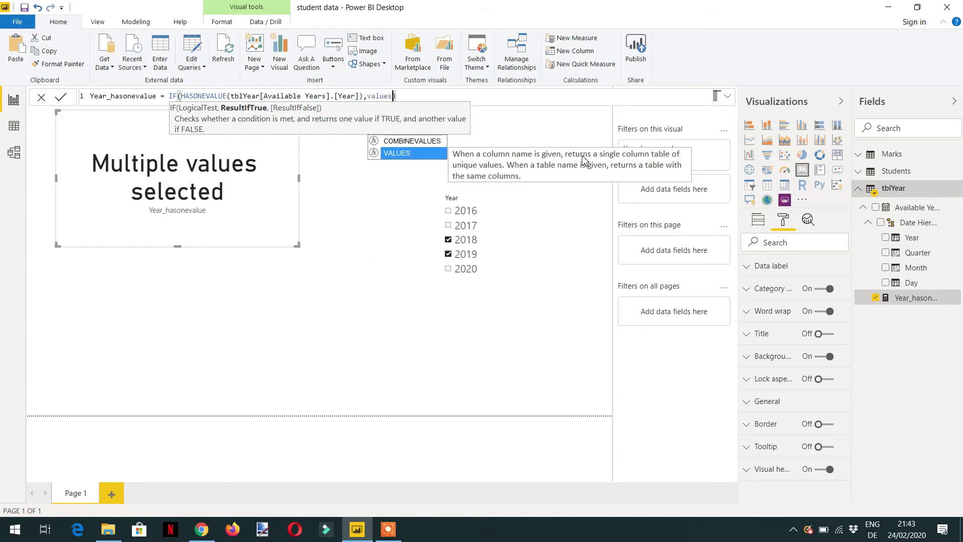
key(Tab)
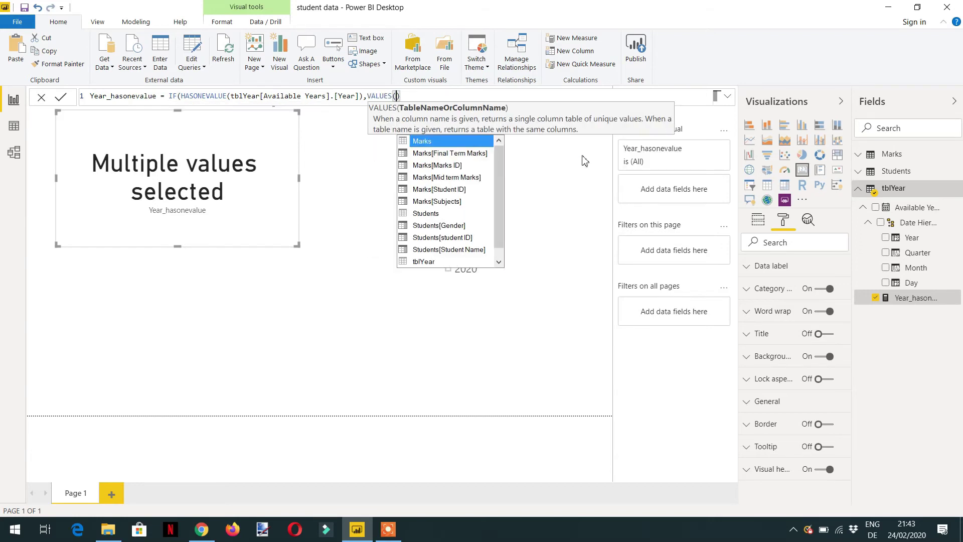
text(year)
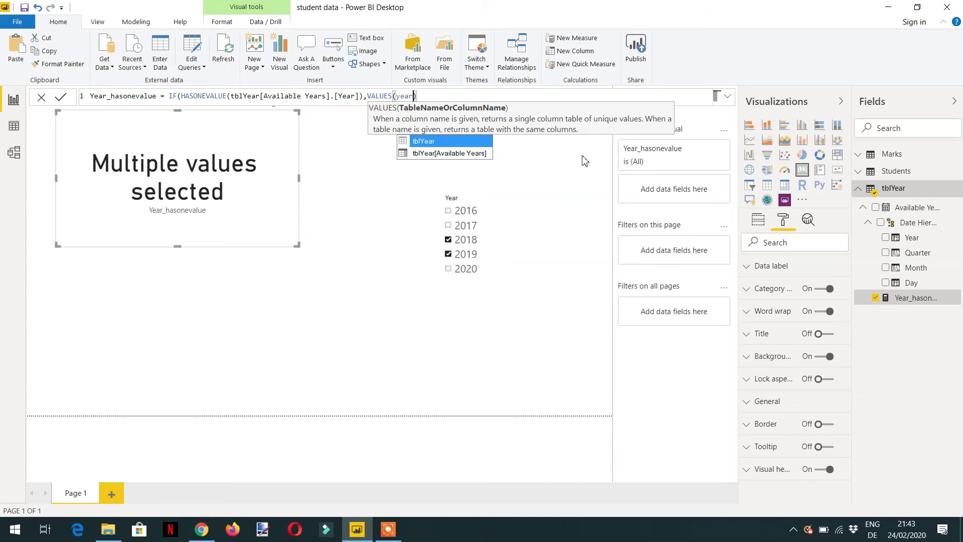
key(Down)
key(Tab)
key(Down)
key(Down)
key(Down)
key(Down)
key(Down)
key(Down)
key(Tab)
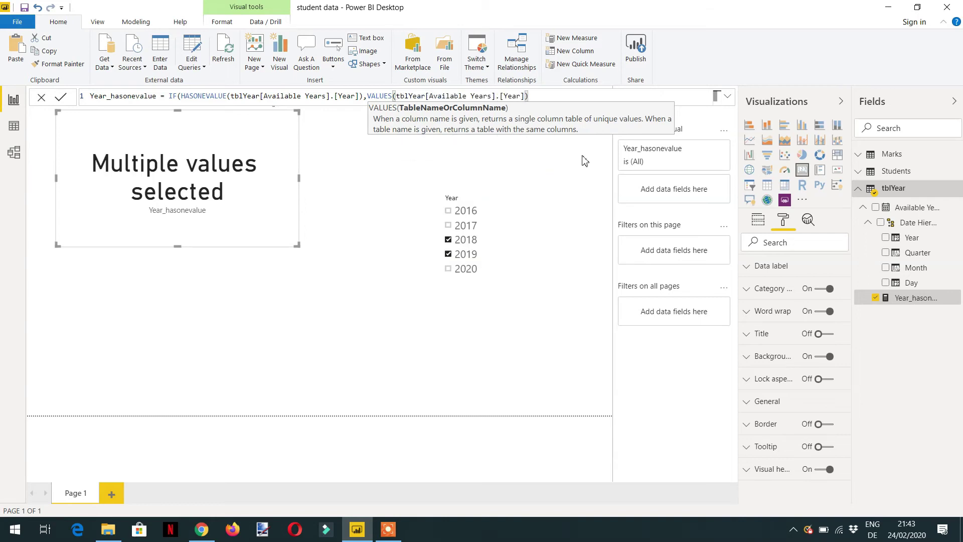
text(),)
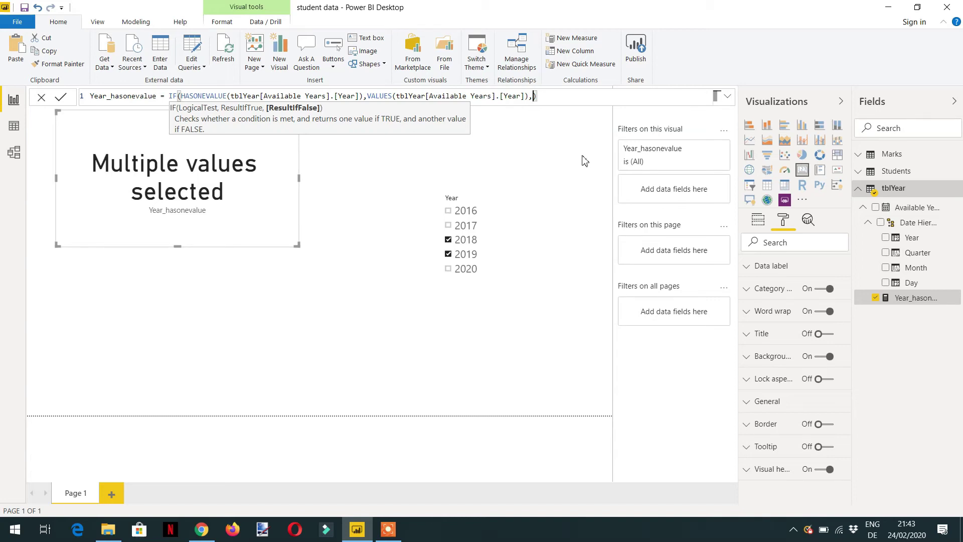
Step: Enter MAX(tblYear[Available Years].[Year]) as the IF function's result when false and commit the measure
text(max()
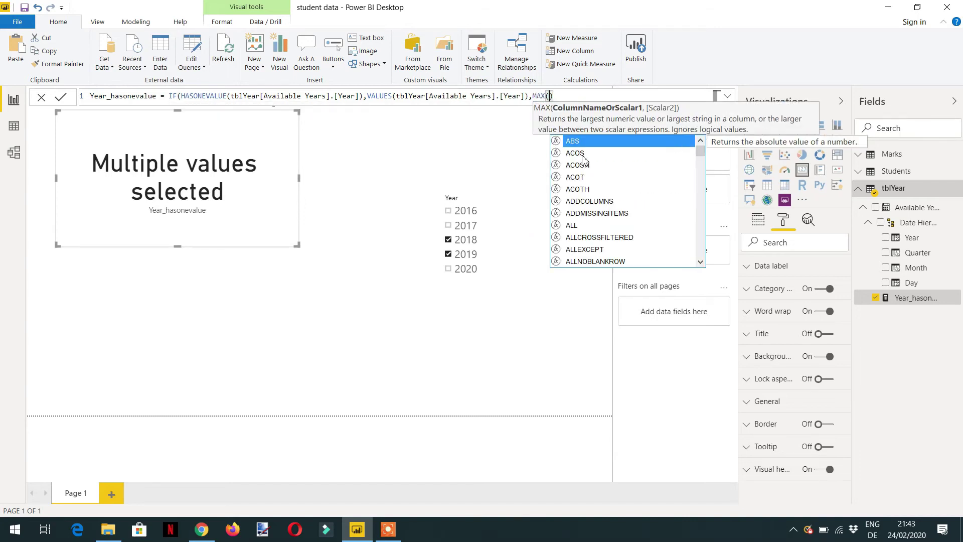
text(year)
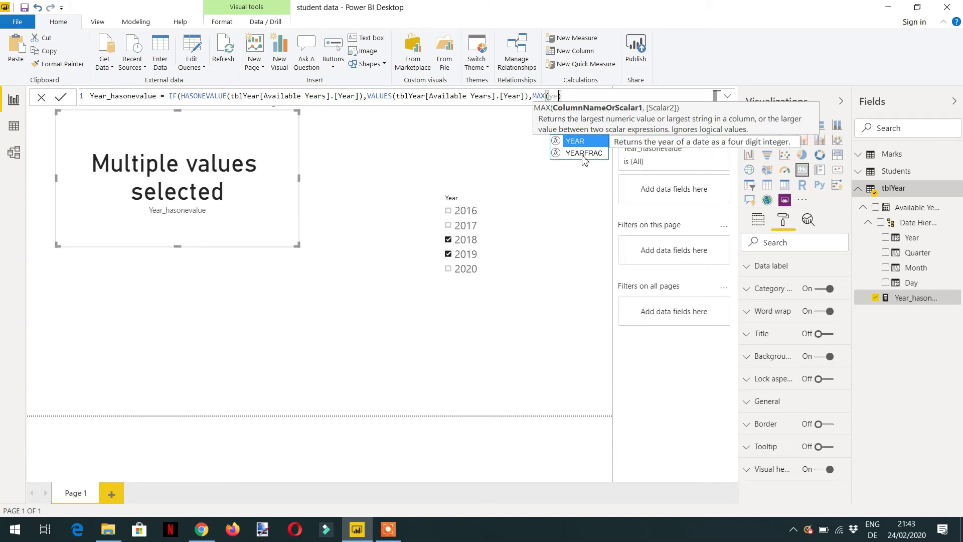
key(Up)
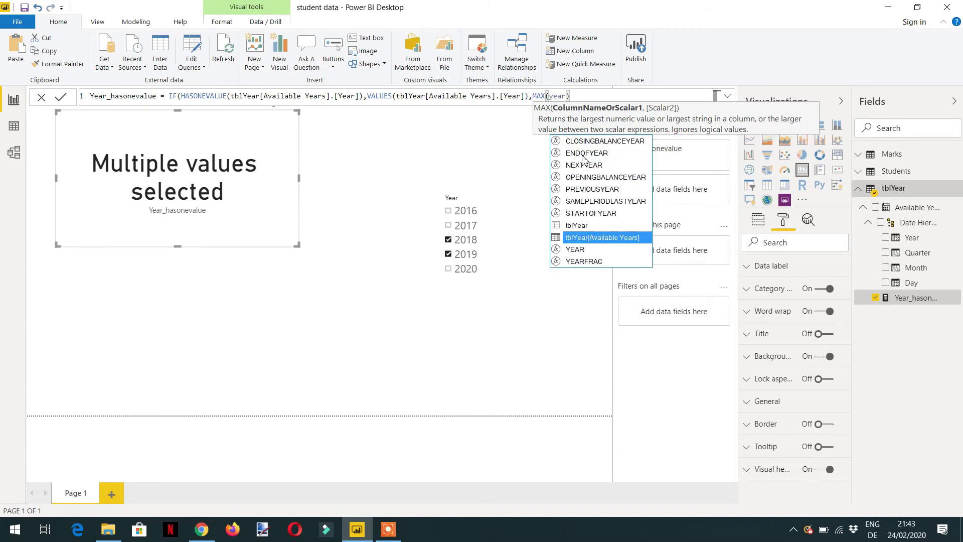
key(Tab)
key(Down)
key(Down)
key(Down)
key(Down)
key(Down)
key(Down)
key(Tab)
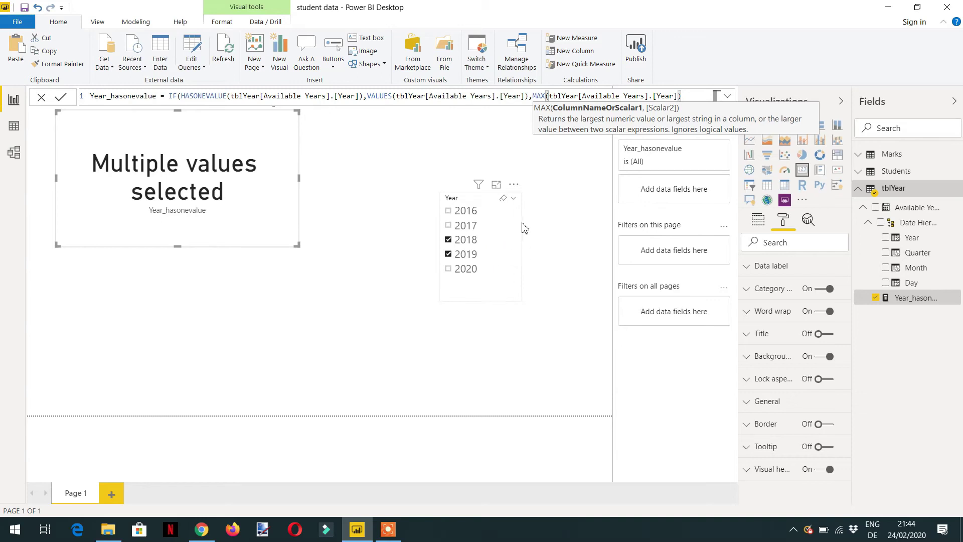
text())
key(Return)
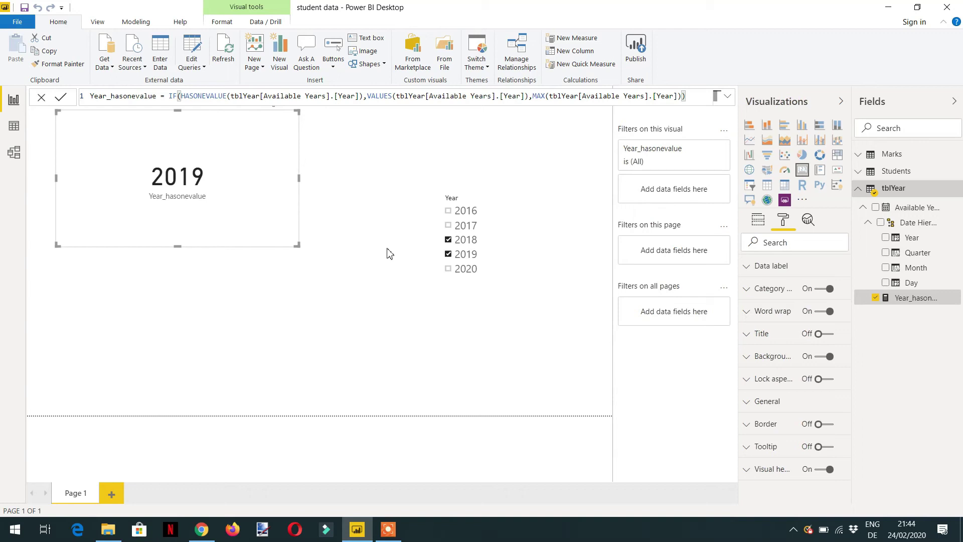
Step: Test the card in the Year slicer with 2018 alone, with 2016 added, and with 2016, 2018 and 2019 selected
click(454, 258)
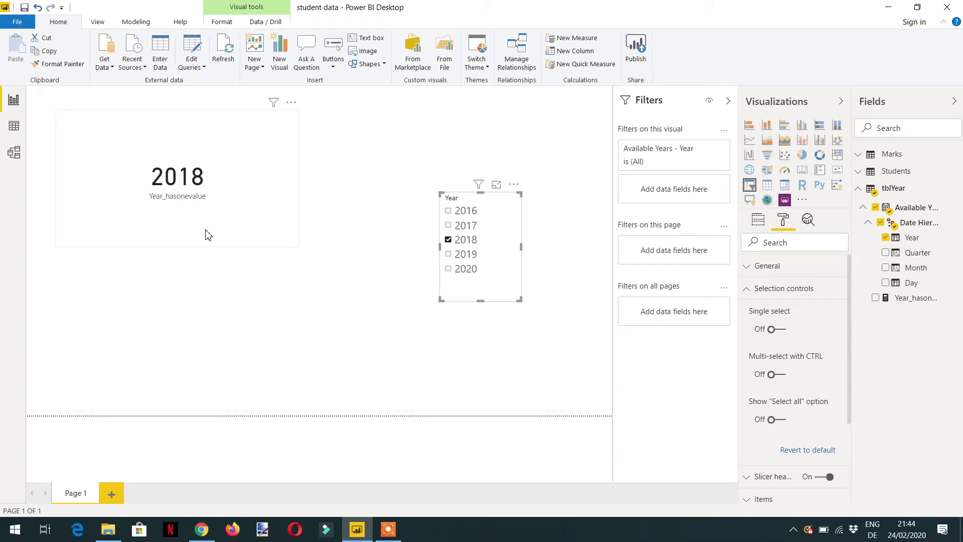
click(453, 213)
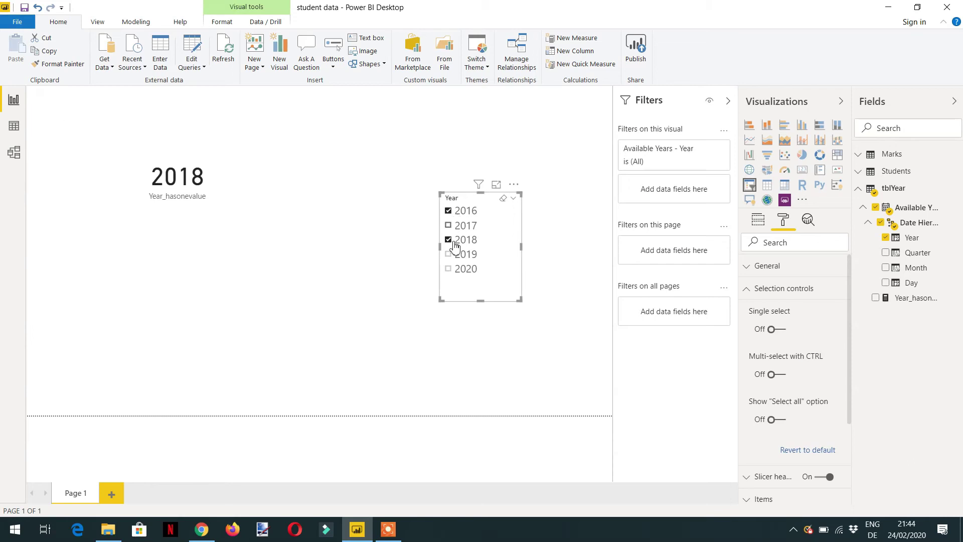
click(451, 276)
click(448, 268)
click(447, 253)
Step: Shrink the Year_hasonevalue card and place it near the page's upper-left corner, leaving nothing selected
click(299, 250)
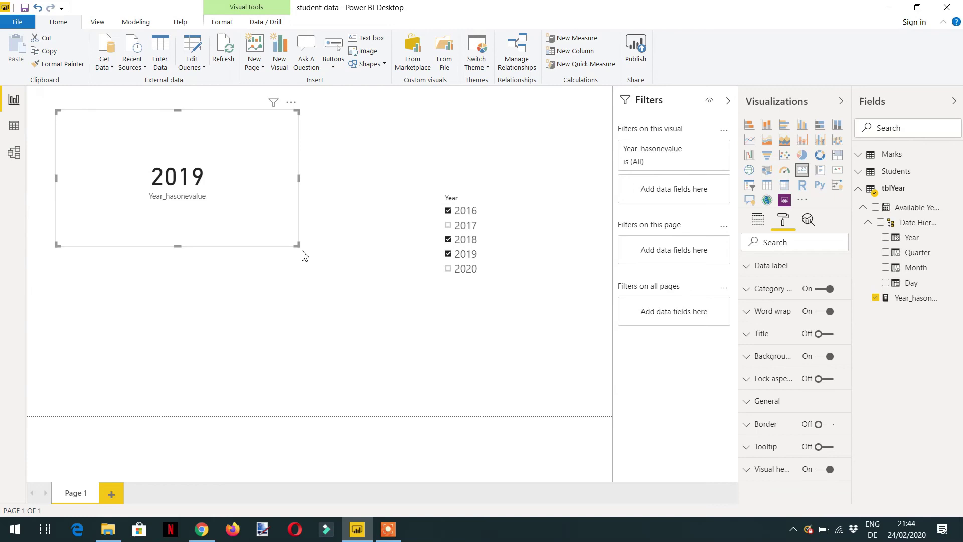
drag(299, 244, 226, 173)
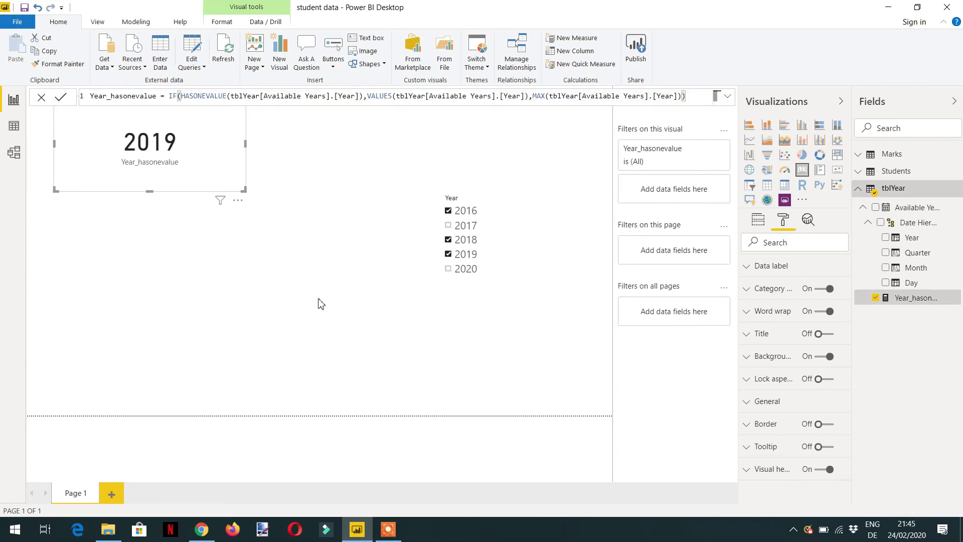
click(300, 301)
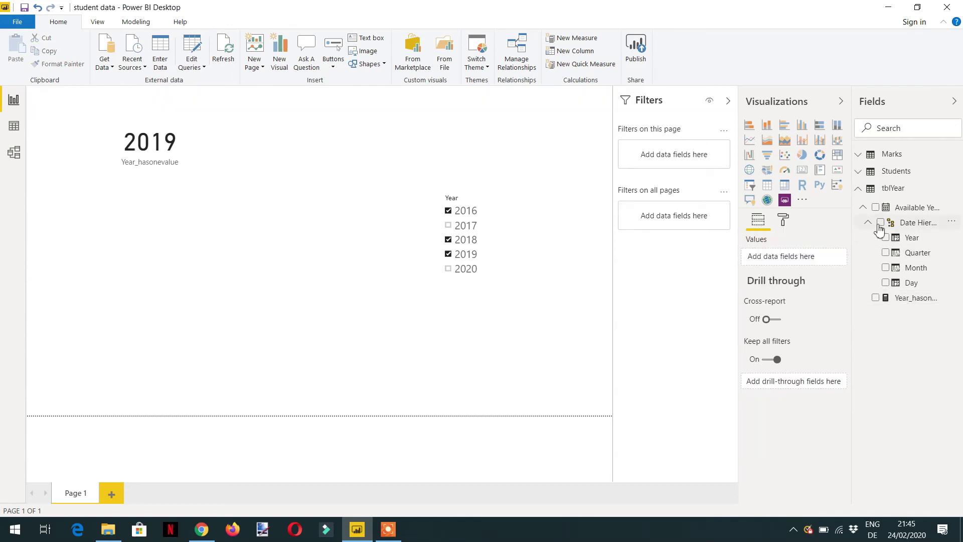
Step: Create a new measure in the tblYear table named Year_Selectedvalue and start its formula with the SELECTEDVALUE function
click(894, 188)
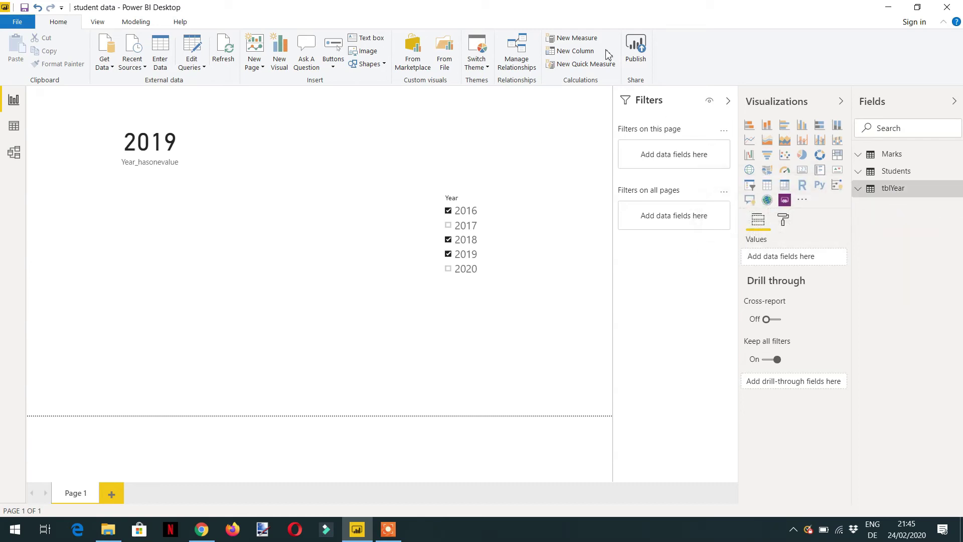
click(579, 39)
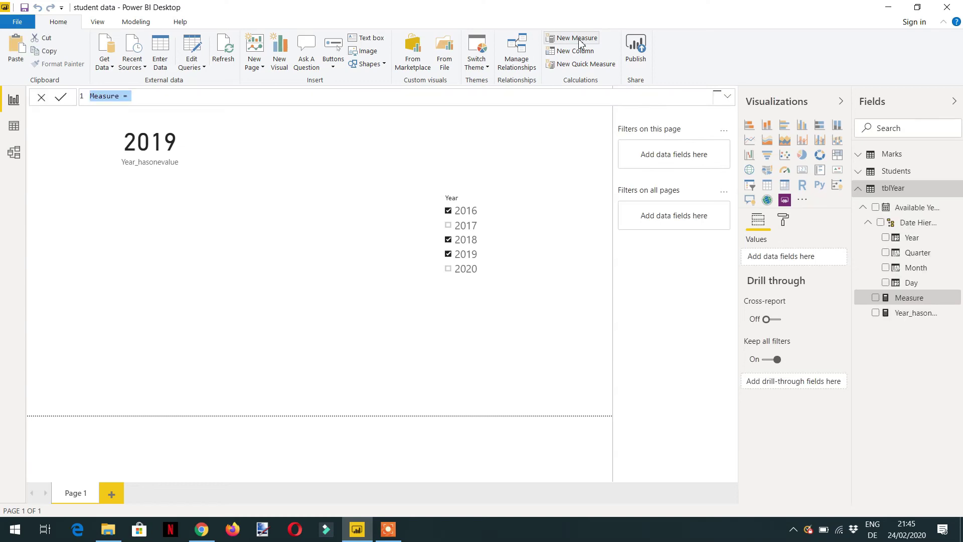
text(Year_Selectedvalue =)
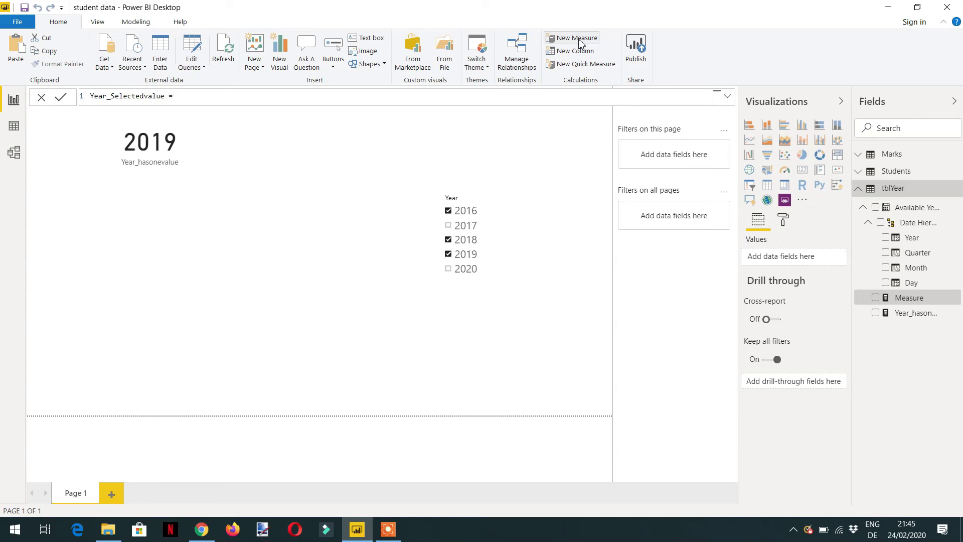
text(selec)
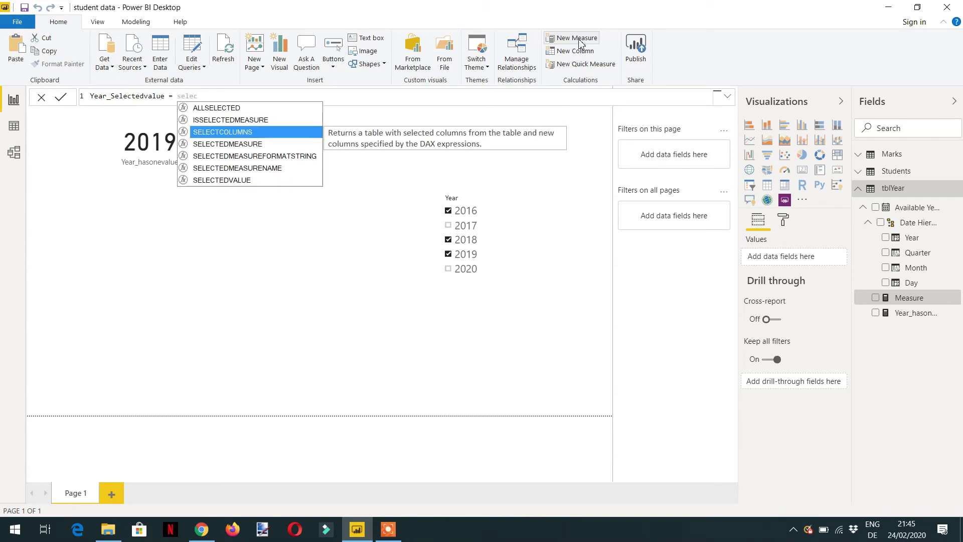
key(Escape)
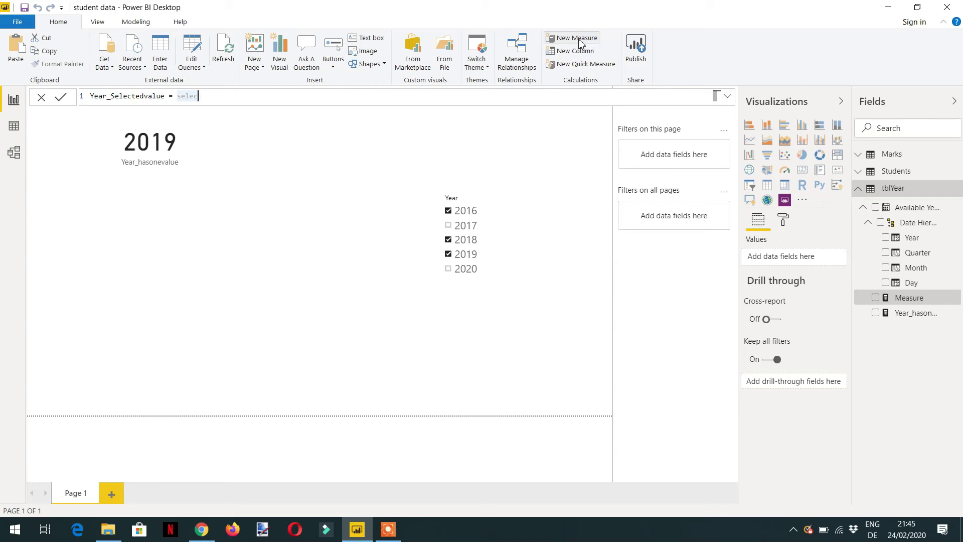
text(te)
key(Down)
key(Down)
key(Down)
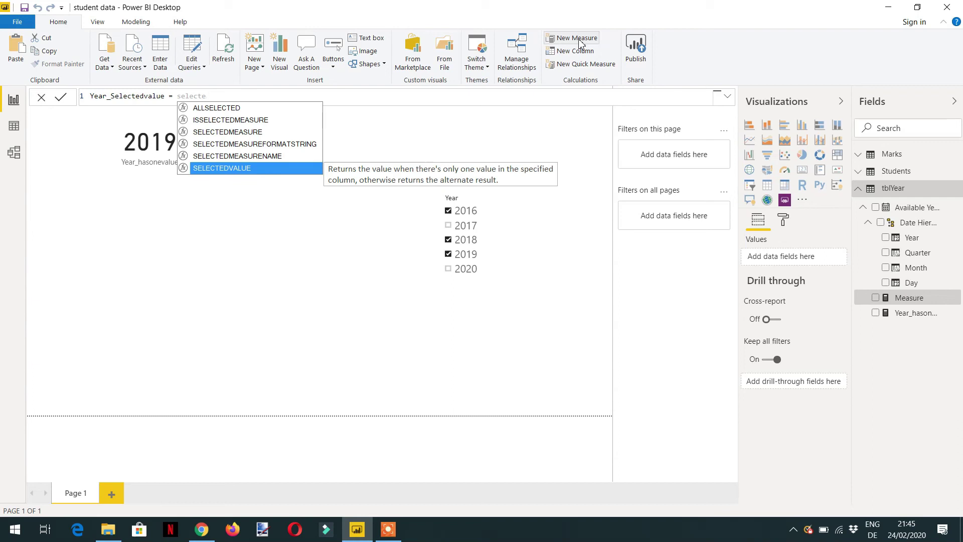
key(Tab)
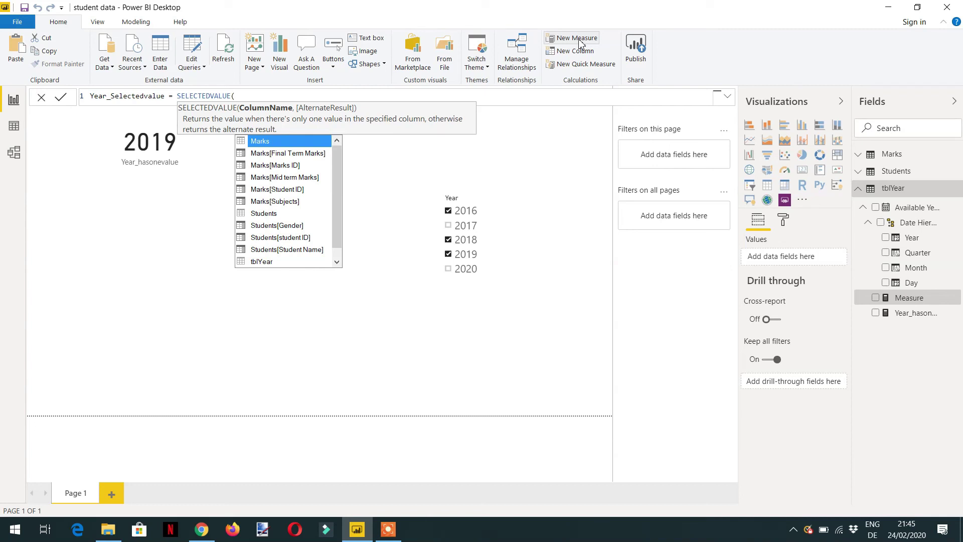
Step: Give SELECTEDVALUE the column tblYear[Available Years].[Year], close the function and commit the Year_Selectedvalue measure
text(tbl)
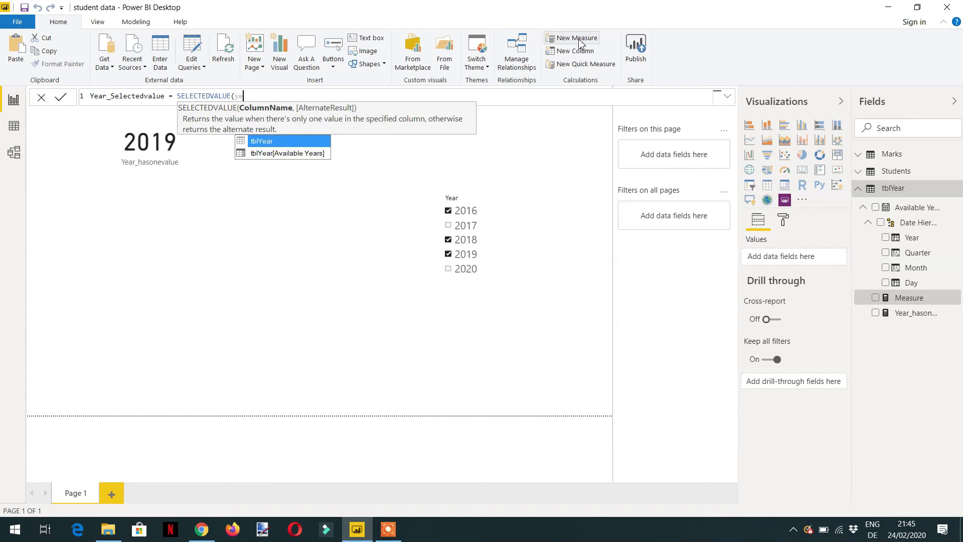
key(Down)
key(Tab)
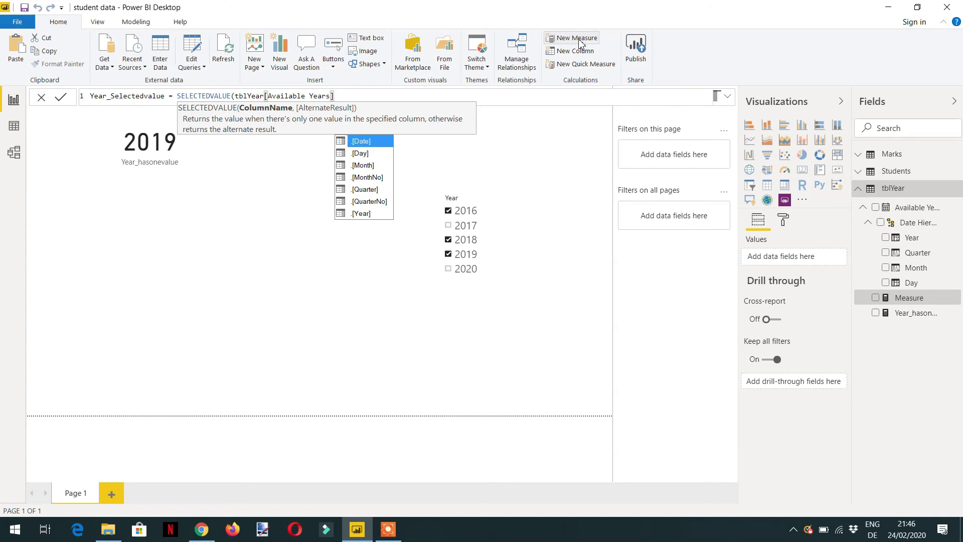
key(Down)
key(Down)
key(Down)
key(Down)
key(Down)
key(Down)
key(Tab)
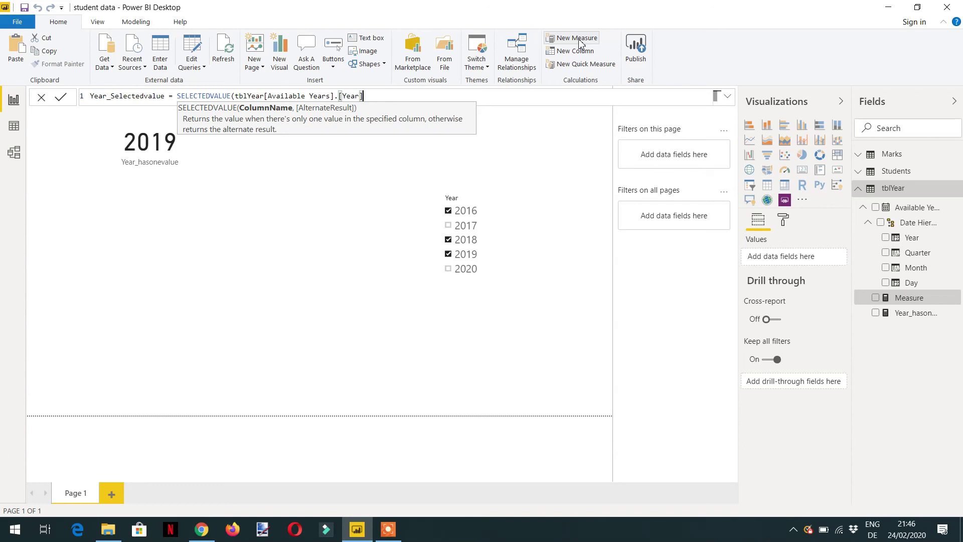
text())
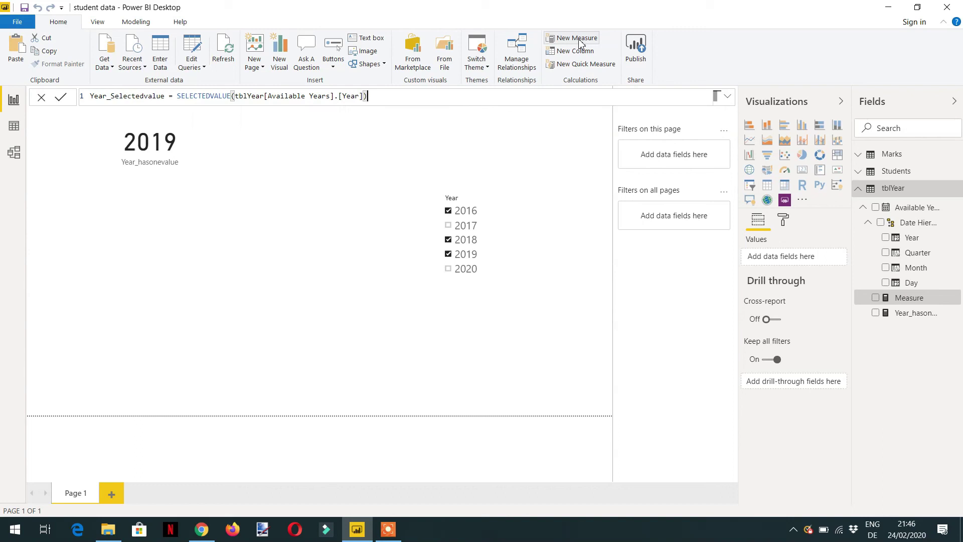
key(Return)
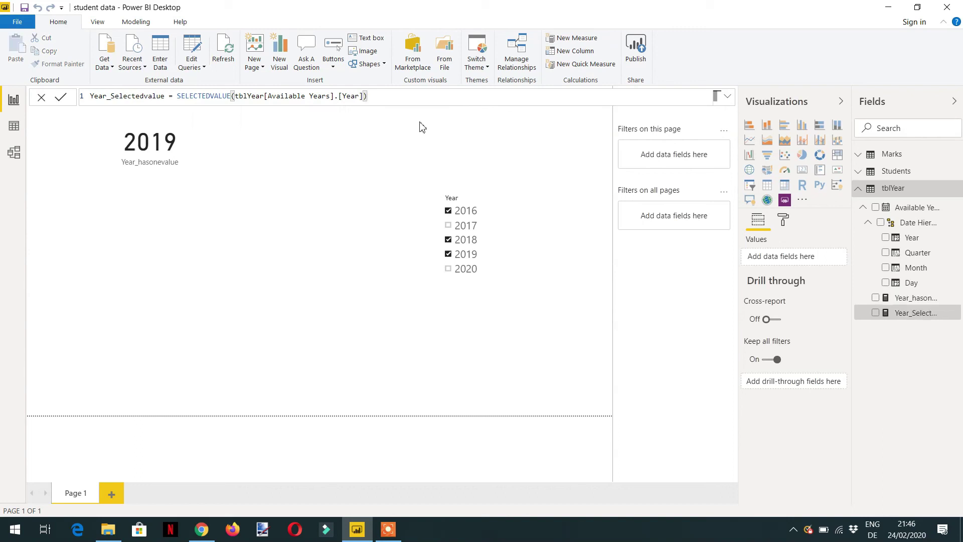
Step: Add a second card visual below the Year_hasonevalue card and show the Year_Selectedvalue measure on it
click(245, 255)
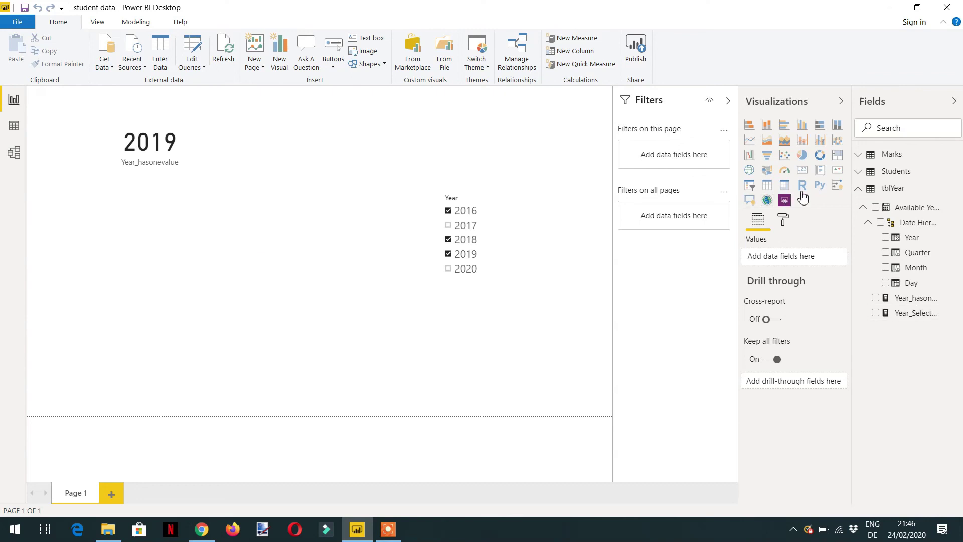
click(802, 169)
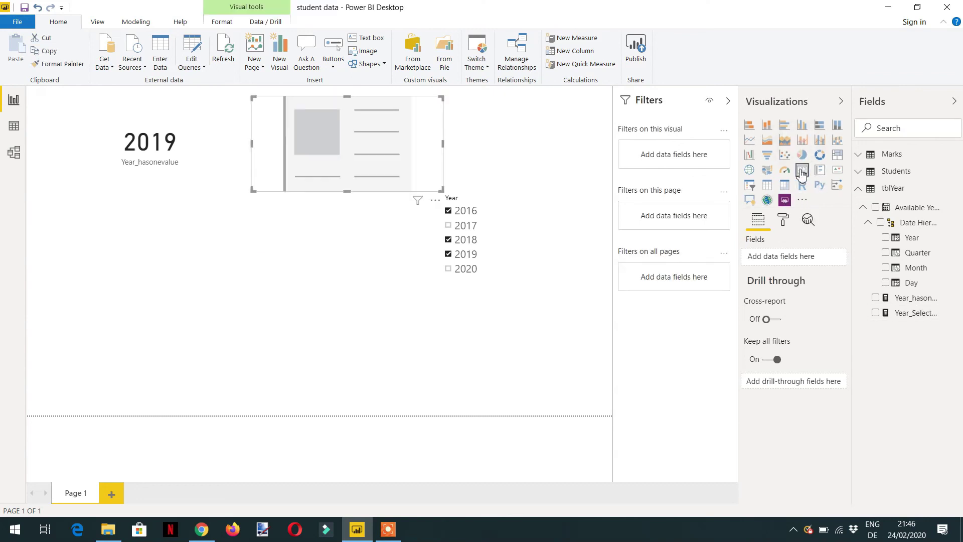
drag(397, 180, 300, 290)
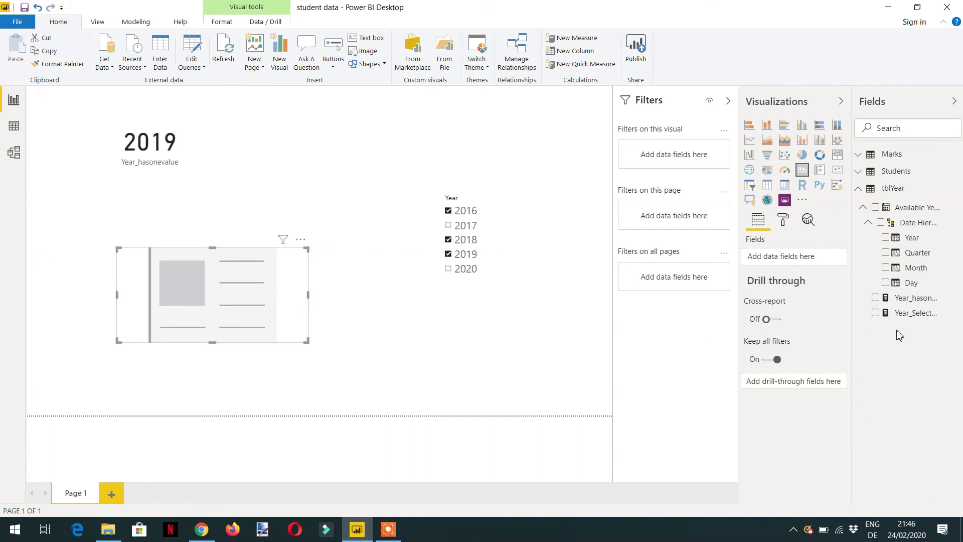
click(875, 313)
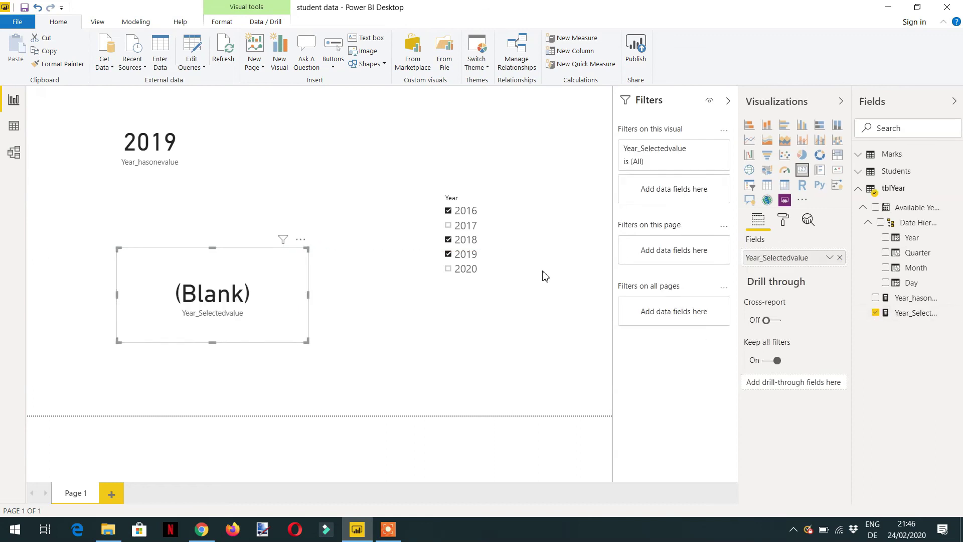
Step: Deselect 2019 and 2018 in the Year slicer to compare both cards with only 2016 selected
click(447, 254)
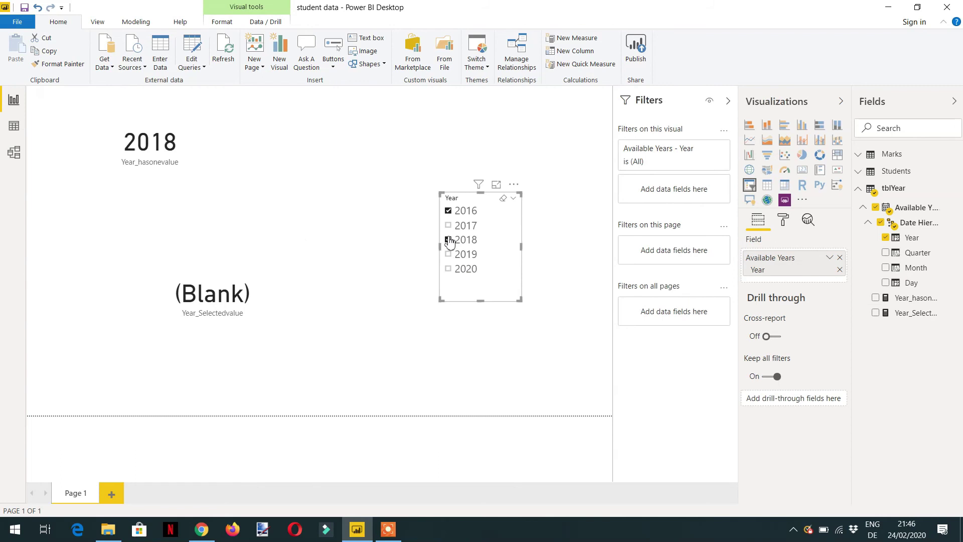
click(448, 240)
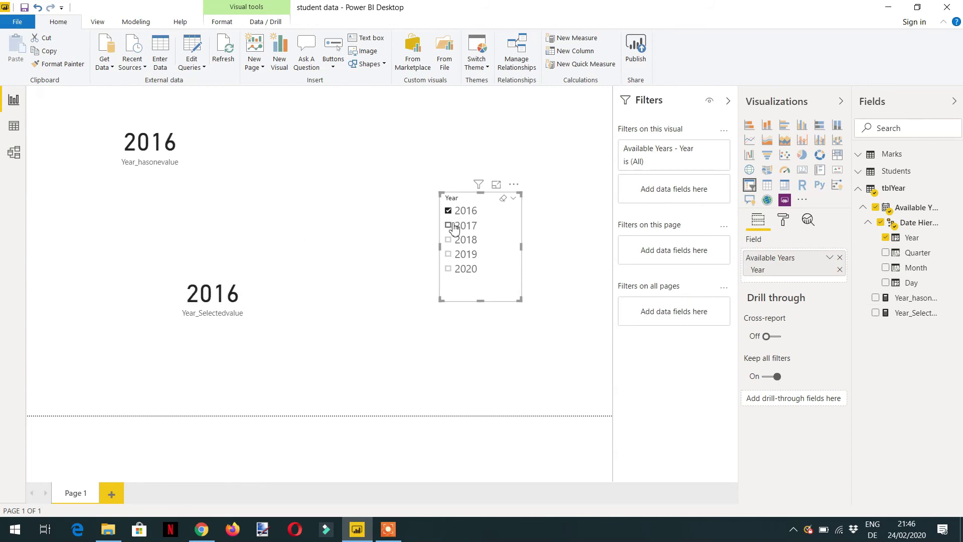
Step: Open the Year_Selectedvalue measure's formula and toggle 2017 in the Year slicer, leaving 2016 and 2017 selected, to compare both cards
click(901, 315)
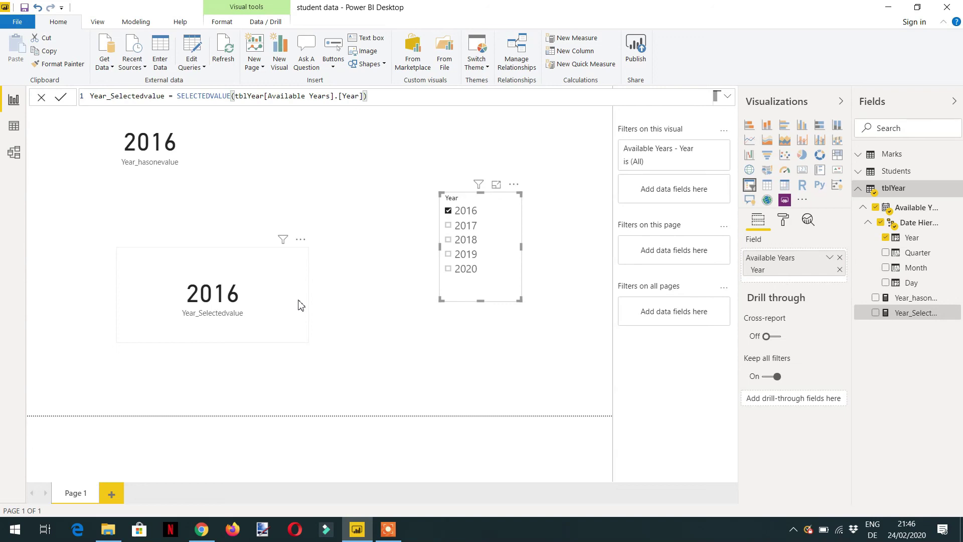
ctrl+click(448, 228)
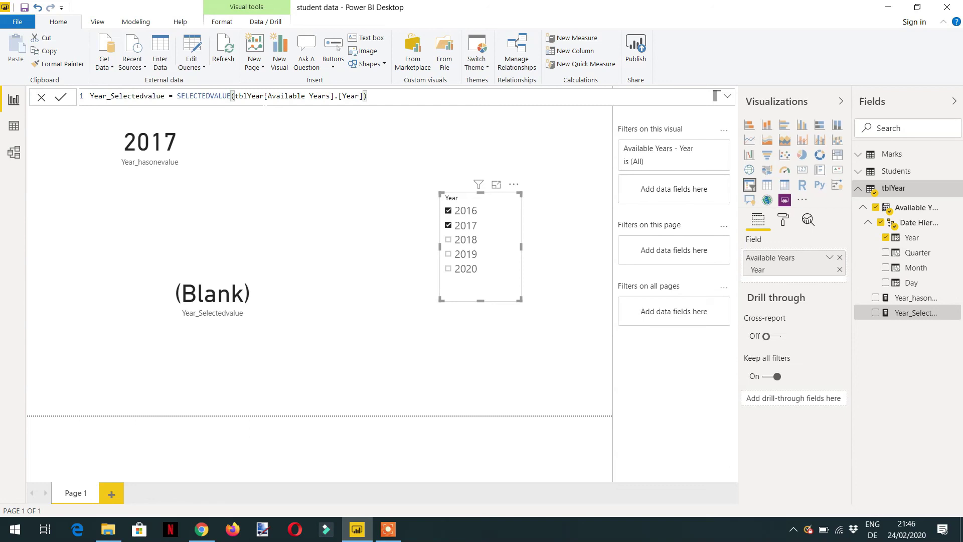
click(448, 225)
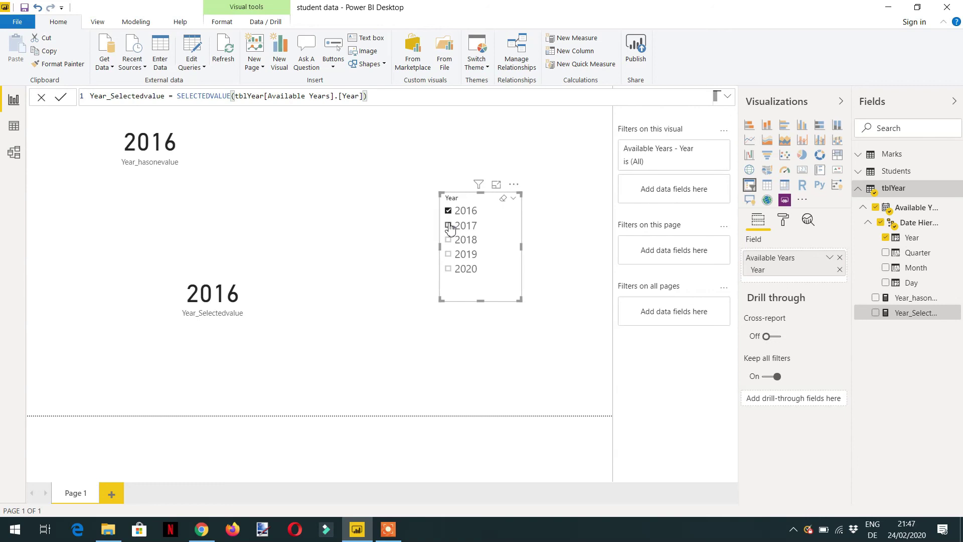
click(449, 225)
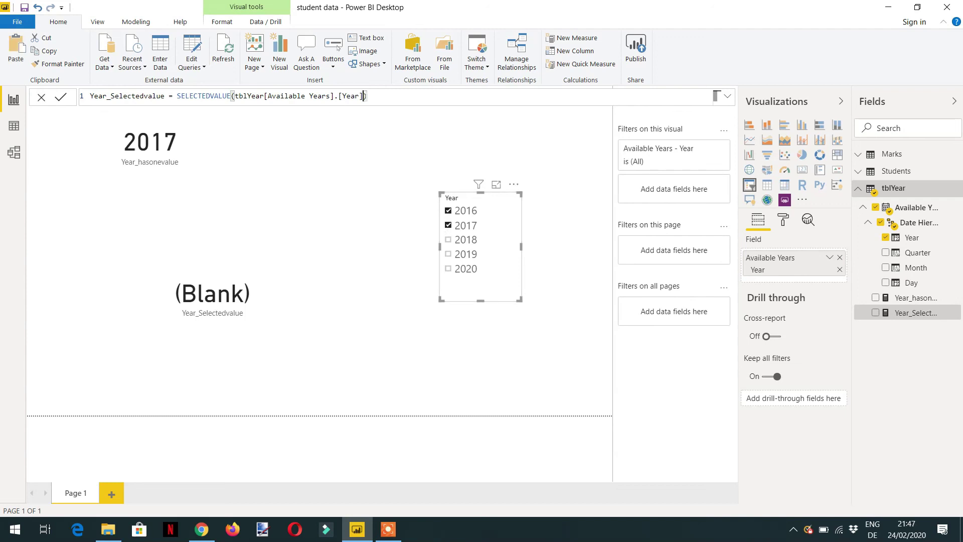
Step: Add MAX(tblYear[Available Years].[Year]) as the alternate result of SELECTEDVALUE in the Year_Selectedvalue measure and commit the formula
text(,)
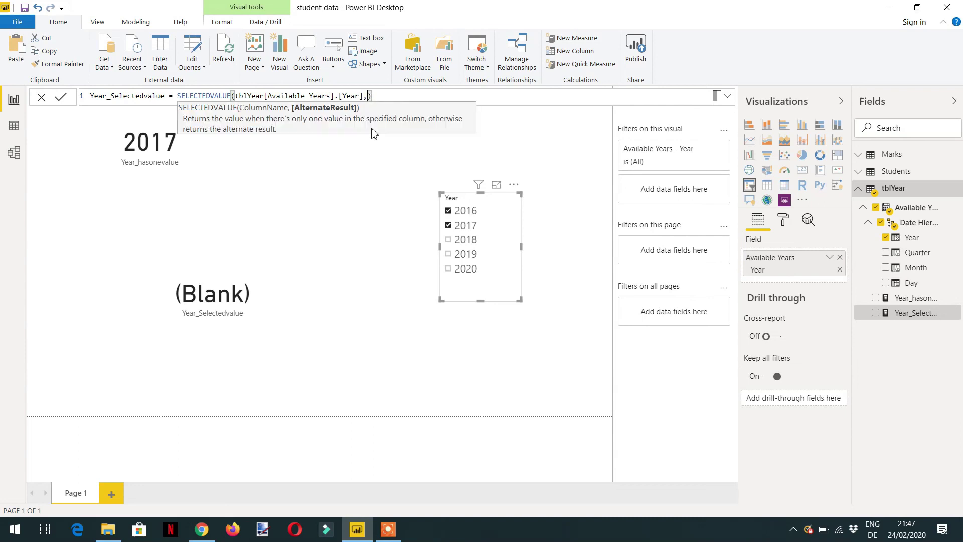
text(MAX()
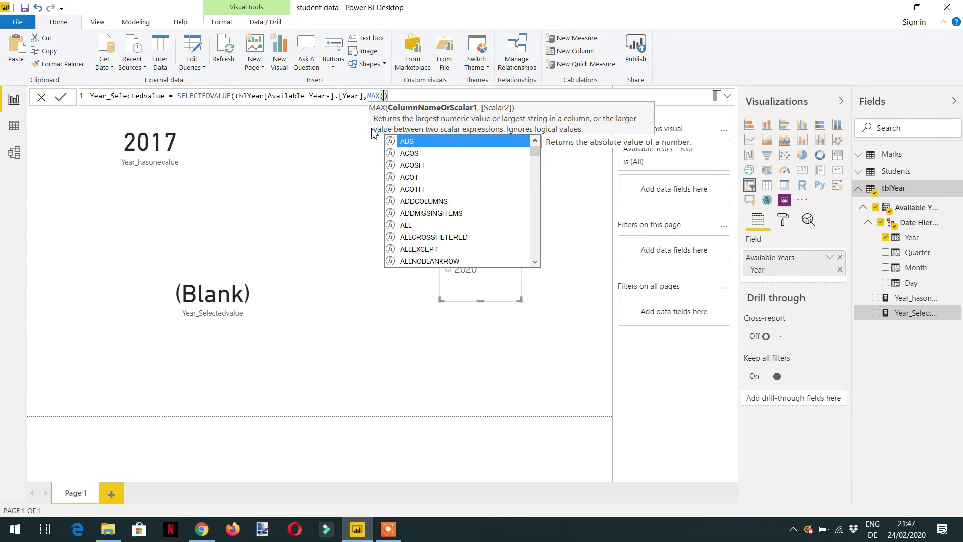
text(year)
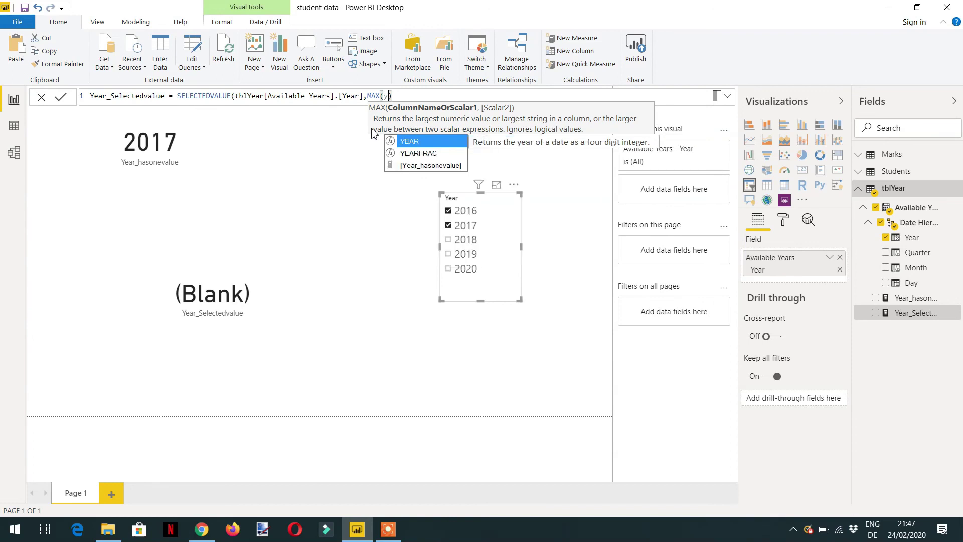
key(Up)
key(Up)
key(Tab)
key(Down)
key(Down)
key(Down)
key(Down)
key(Down)
key(Down)
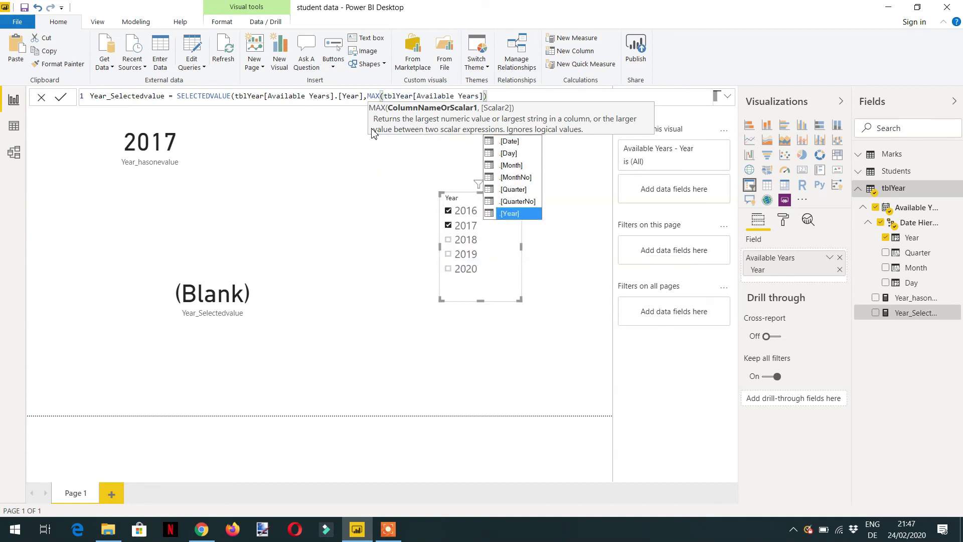
key(Tab)
text()))
key(Return)
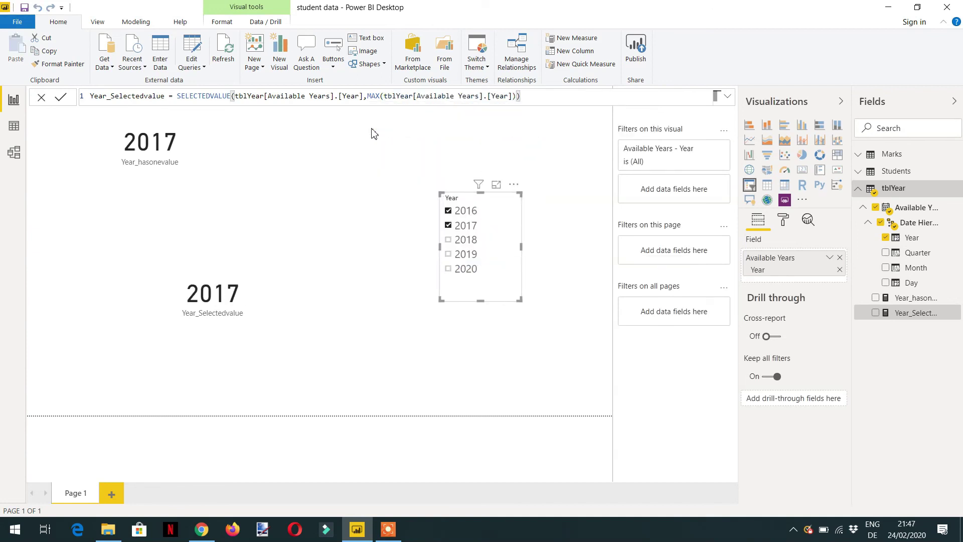
Step: Add 2019 to the Year slicer selection to test both cards with several years selected
click(448, 254)
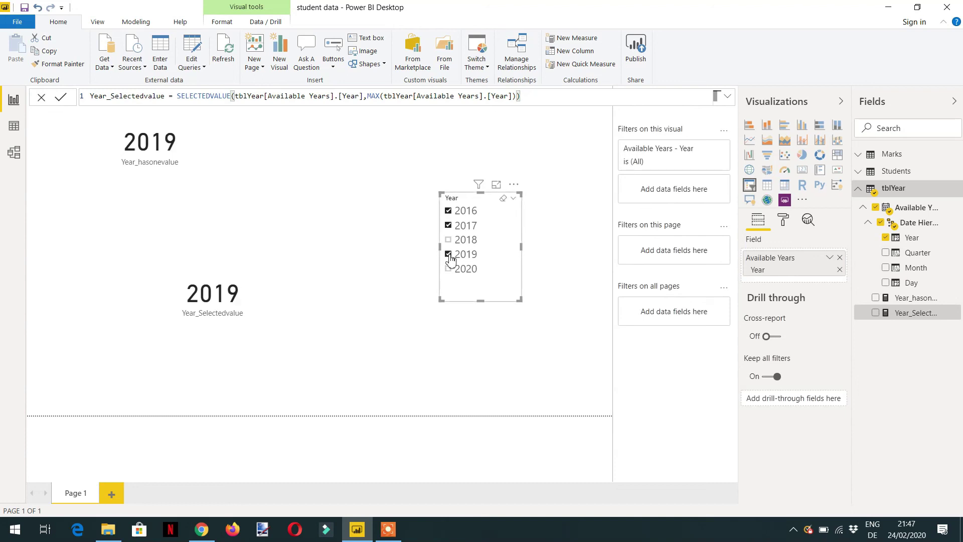